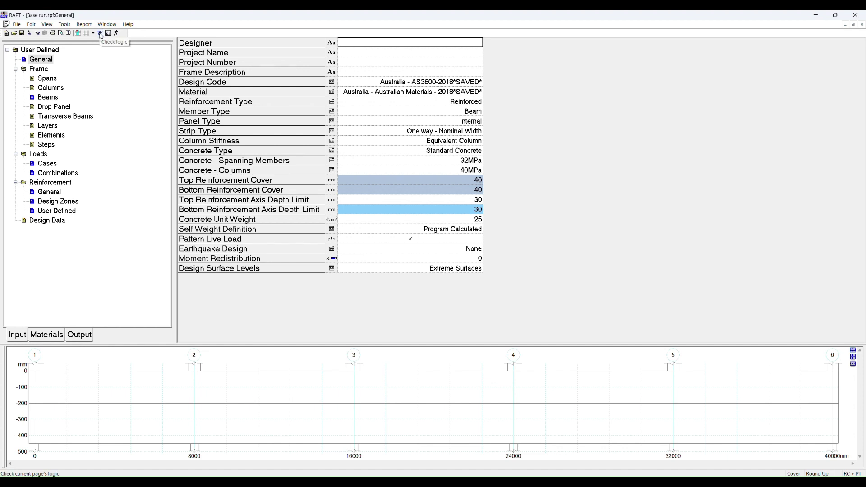
# Run the logic check on the General input, view the message list and switch back to the frame graphic.
pyautogui.click(101, 36)
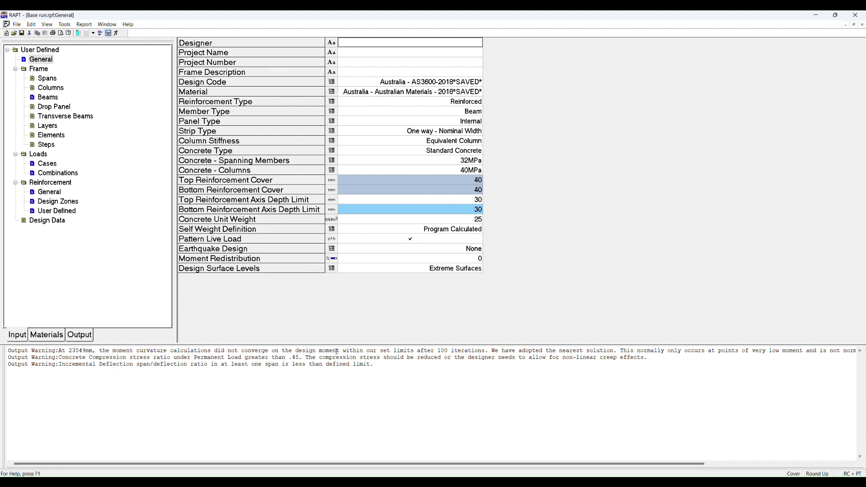
pyautogui.click(109, 33)
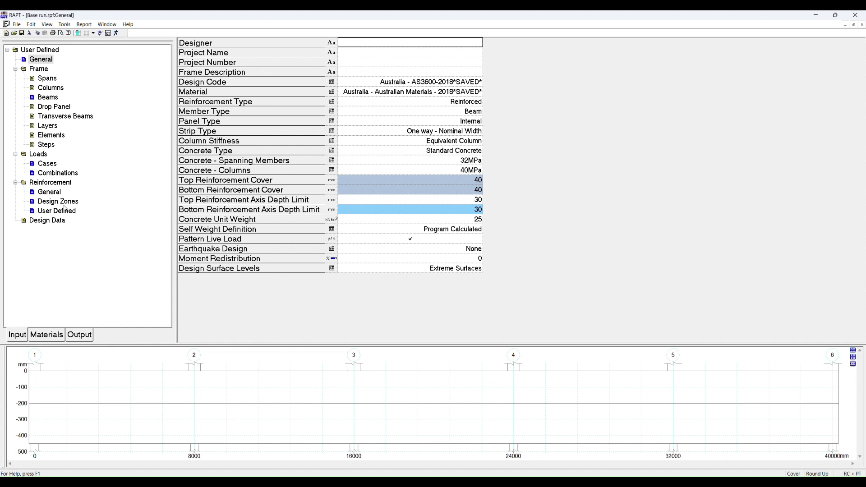
# Display the flexure graphics for the Ultimate Design load combination in the output results.
pyautogui.click(79, 335)
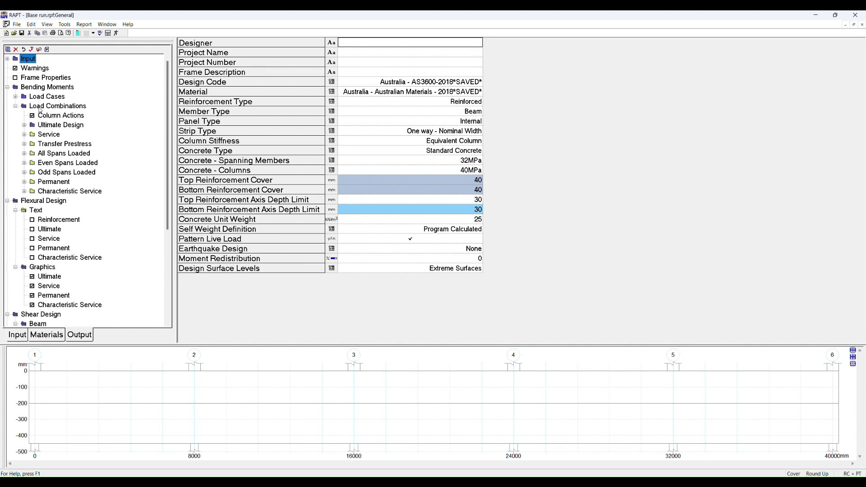
pyautogui.click(25, 126)
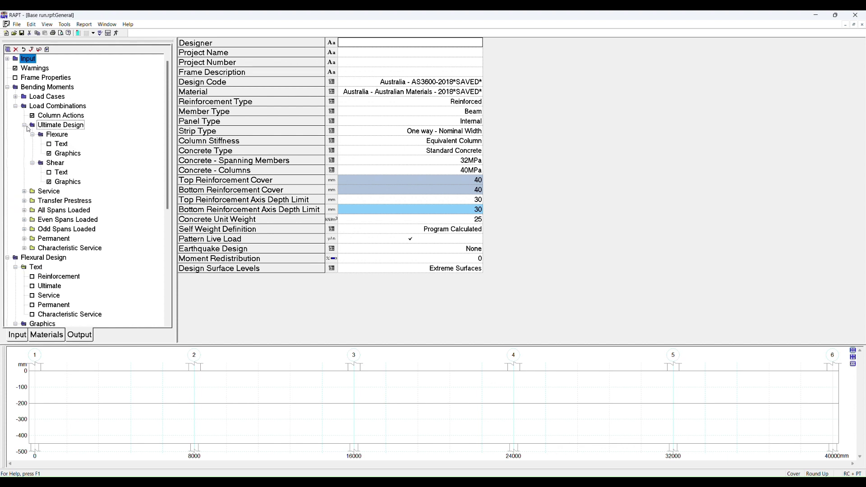
pyautogui.doubleClick(65, 155)
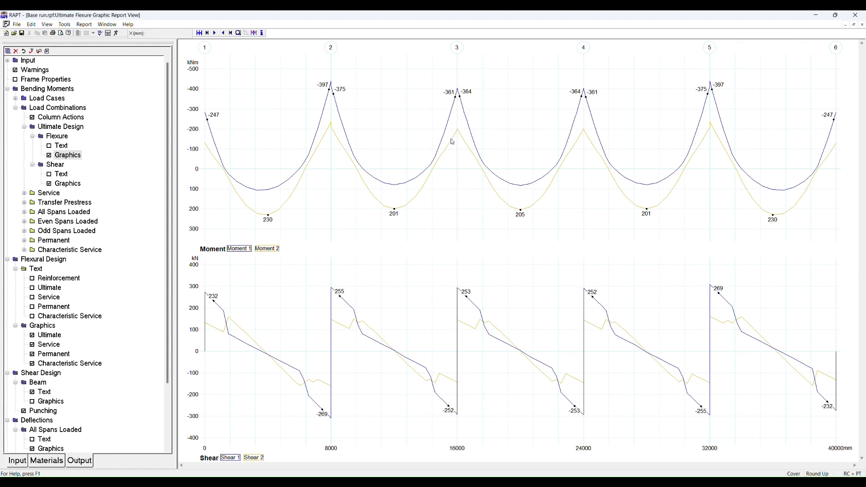
# Query several positions along the first two spans of the ultimate moment and shear diagrams.
pyautogui.click(435, 126)
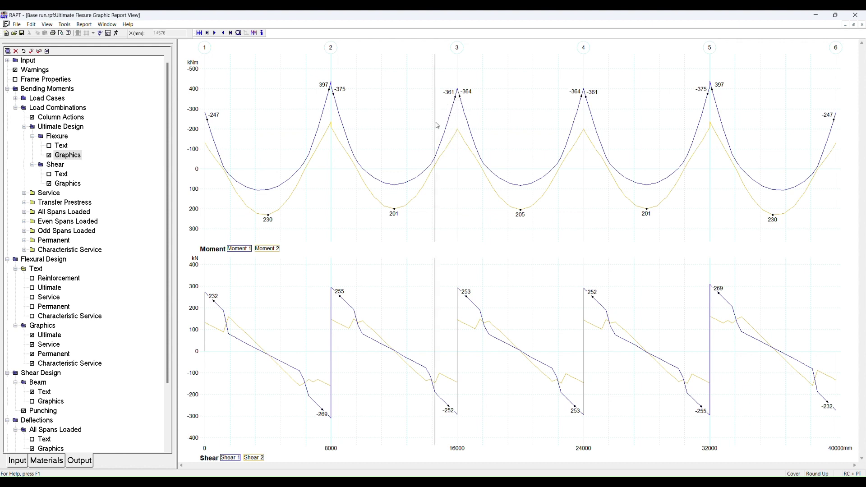
pyautogui.moveTo(354, 116); pyautogui.dragTo(443, 109)
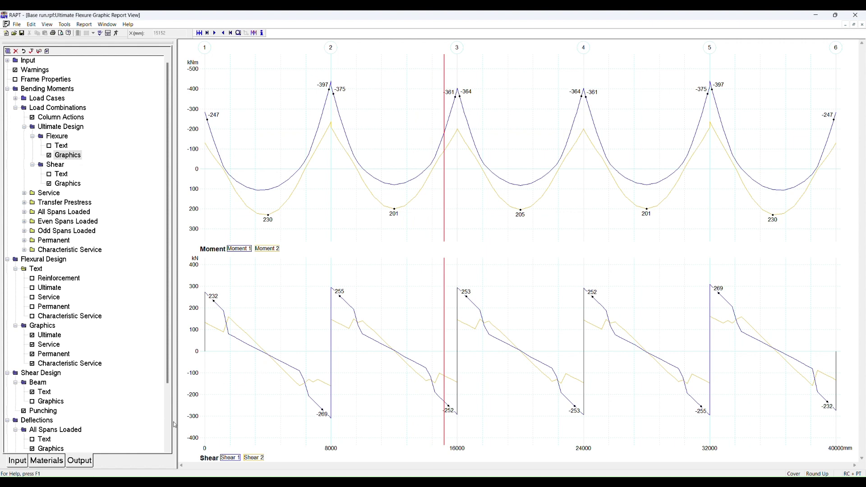
pyautogui.click(304, 259)
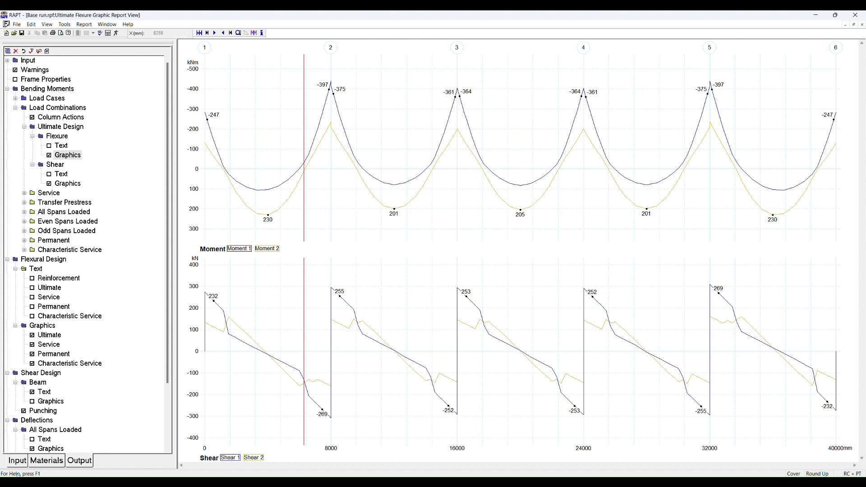
pyautogui.click(242, 153)
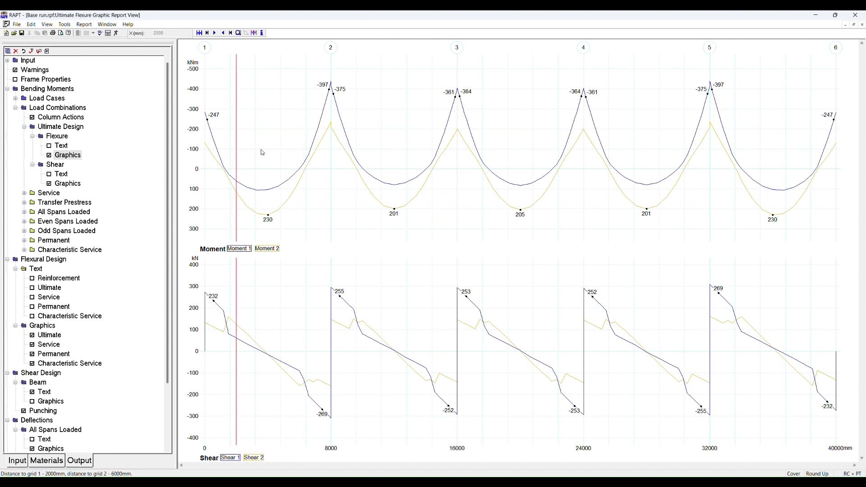
pyautogui.click(282, 151)
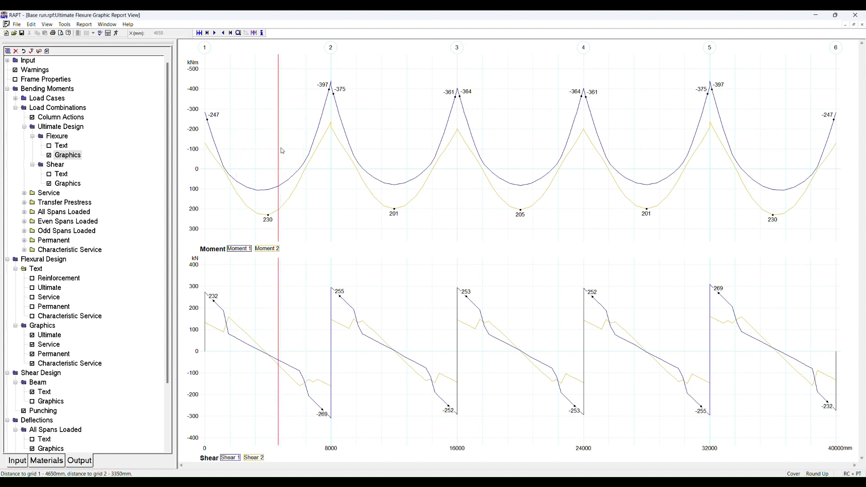
pyautogui.click(305, 132)
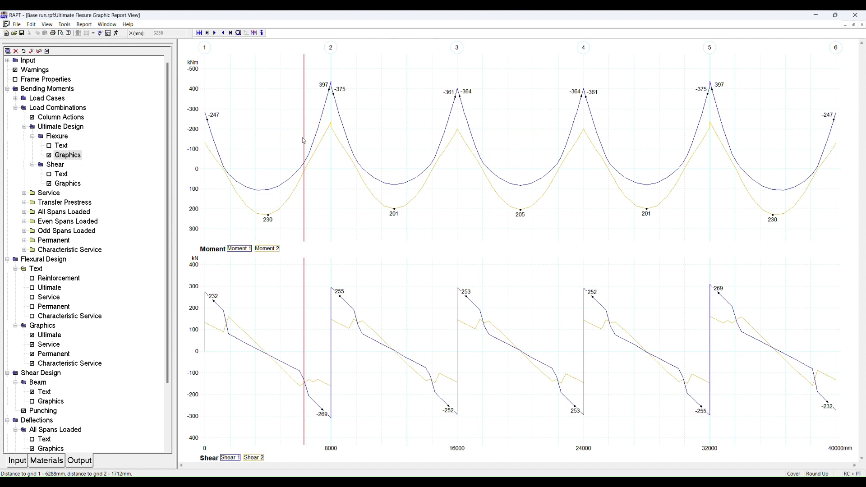
# Highlight the Moment 2 curve and show the Info window over the diagrams, moved closer to the middle.
pyautogui.click(238, 249)
pyautogui.click(265, 250)
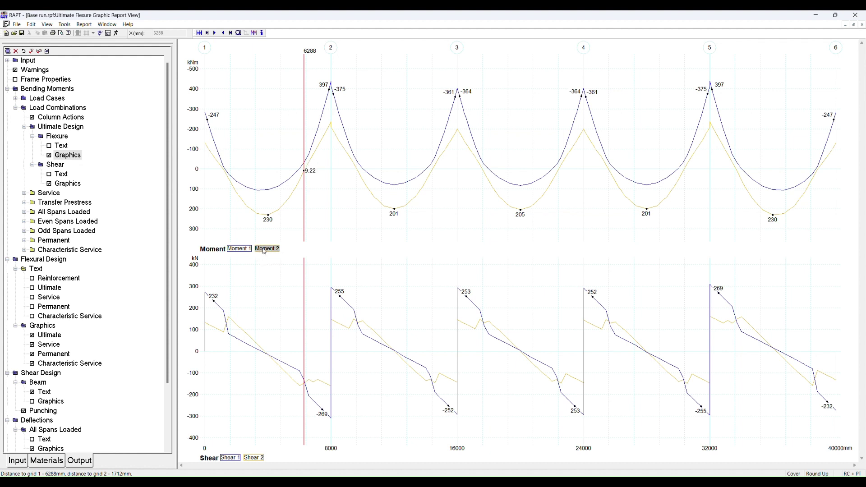
pyautogui.click(263, 33)
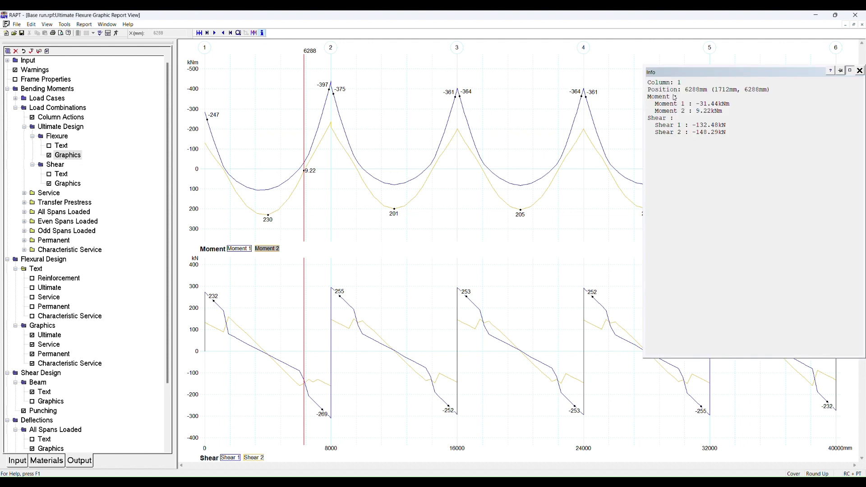
pyautogui.moveTo(678, 75); pyautogui.dragTo(512, 91)
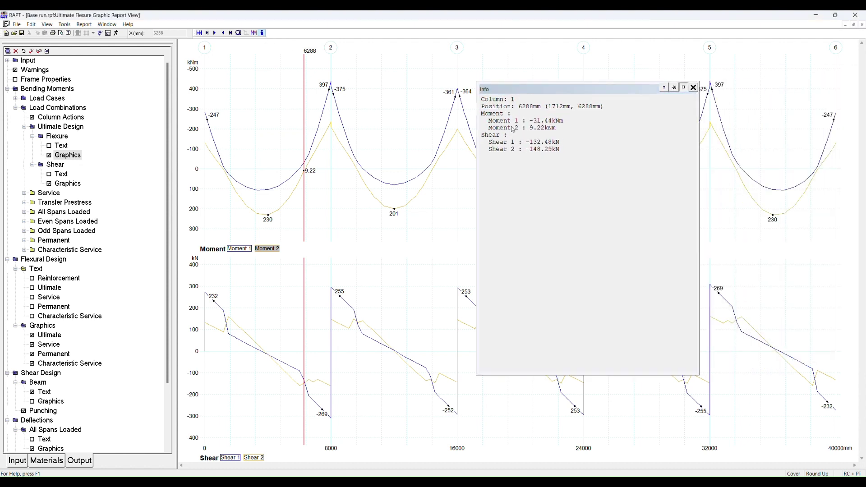
# Read the moment and shear values at several positions along span 2, then close the Info window.
pyautogui.click(346, 148)
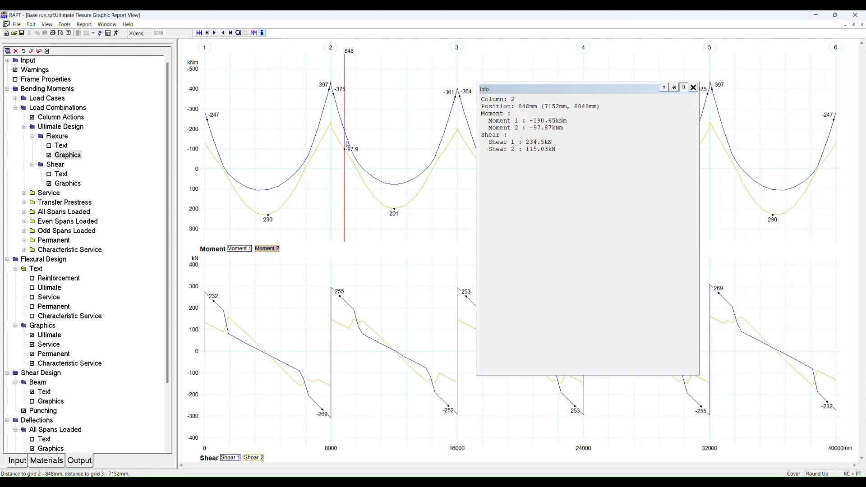
pyautogui.click(403, 145)
pyautogui.click(423, 144)
pyautogui.click(440, 141)
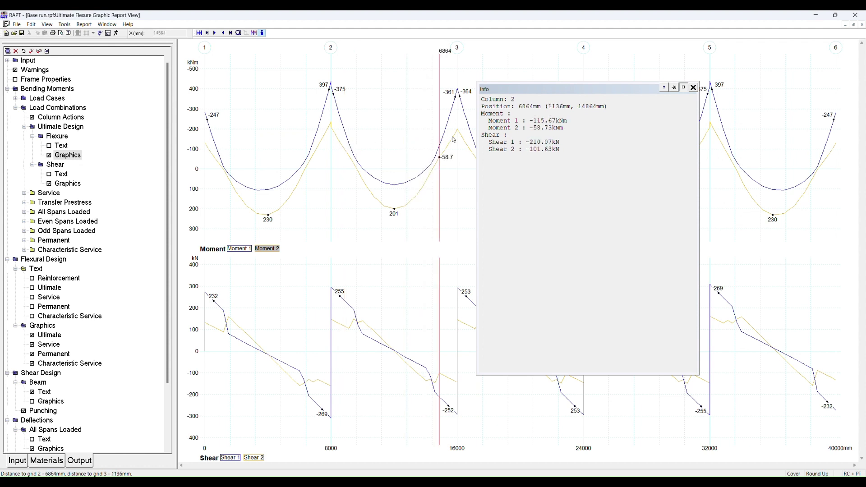
pyautogui.click(693, 88)
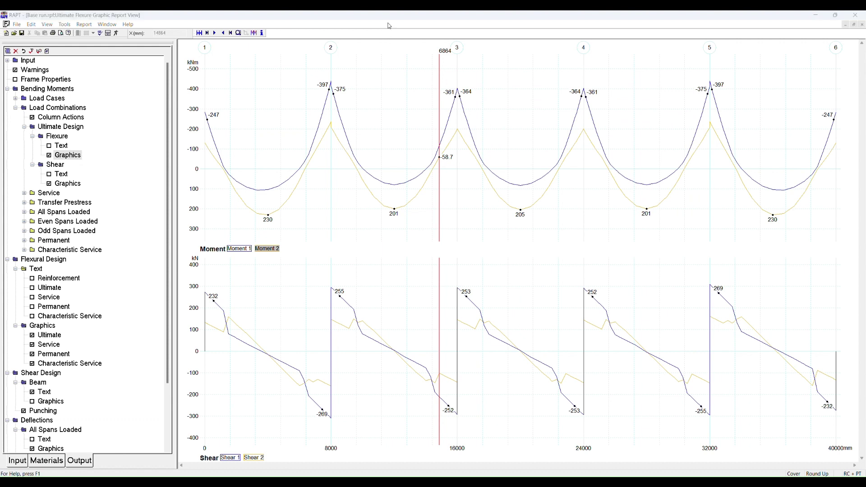
# Inspect the moment and shear curves between columns 2 and 3 up close, then restore the full-frame view.
pyautogui.click(354, 325)
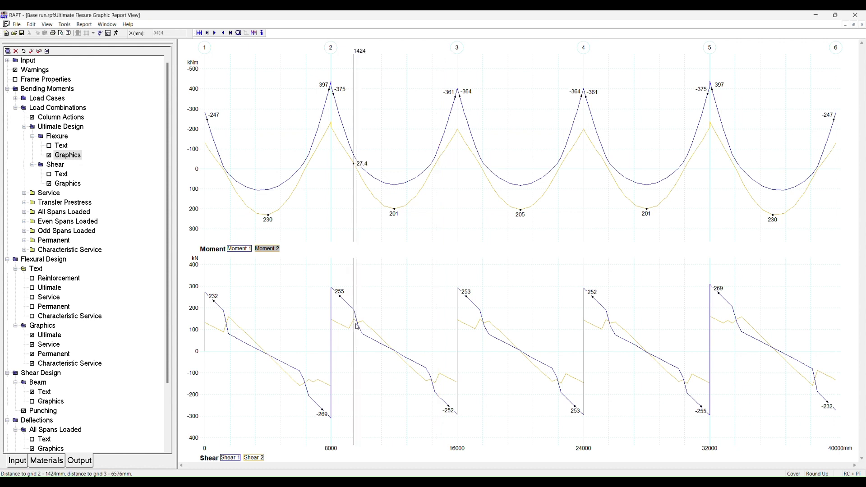
pyautogui.scroll(3, 356, 326)
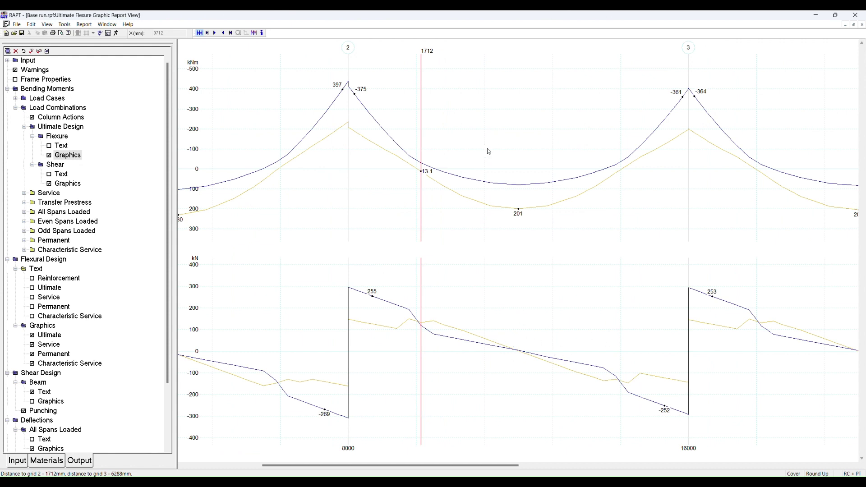
pyautogui.click(408, 316)
pyautogui.scroll(-3, 408, 316)
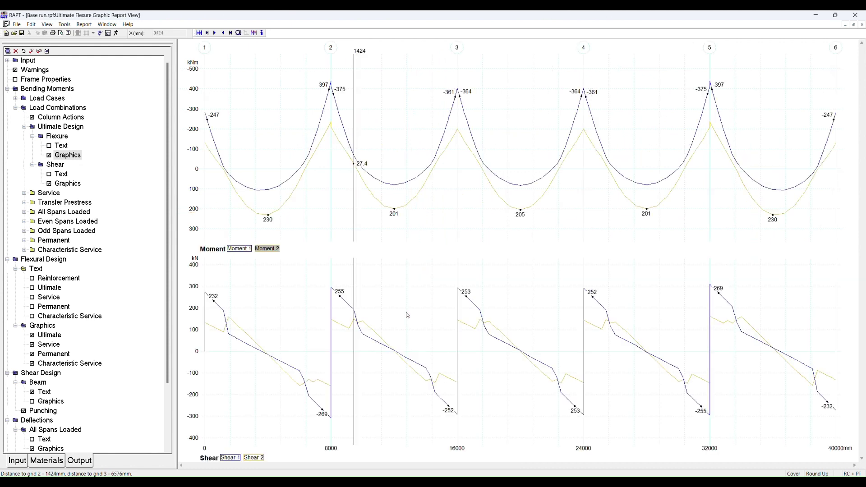
# Display the text report of ultimate flexure results with the column reactions and moment shear envelope tables.
pyautogui.click(385, 27)
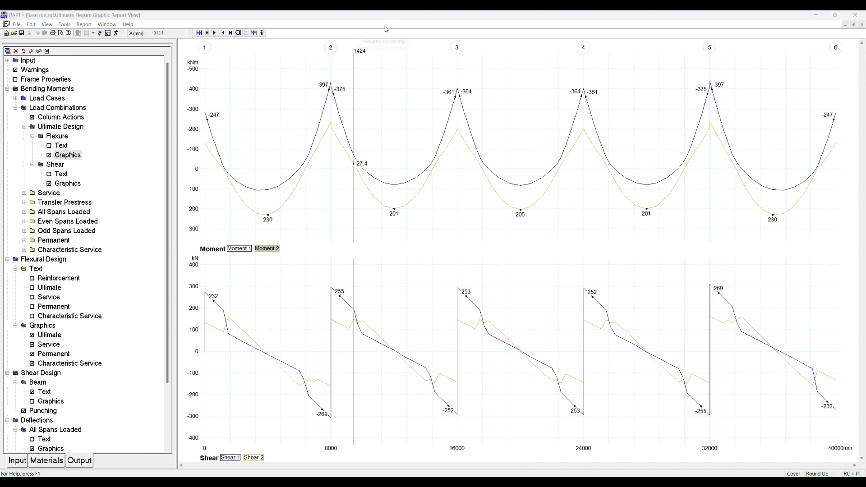
pyautogui.rightClick(51, 147)
pyautogui.click(56, 146)
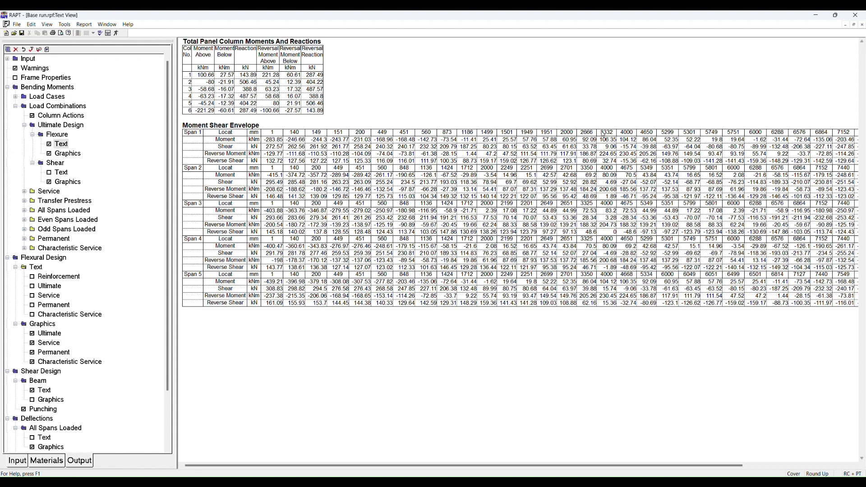
# Return to the ultimate flexure graphics and query the peak moment at column 2 and the peak shear near the end of span 1.
pyautogui.click(24, 125)
pyautogui.click(65, 154)
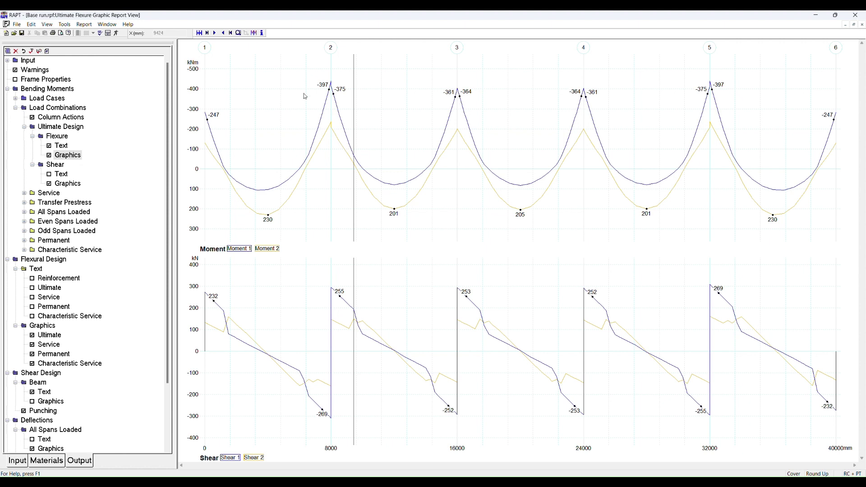
pyautogui.click(330, 92)
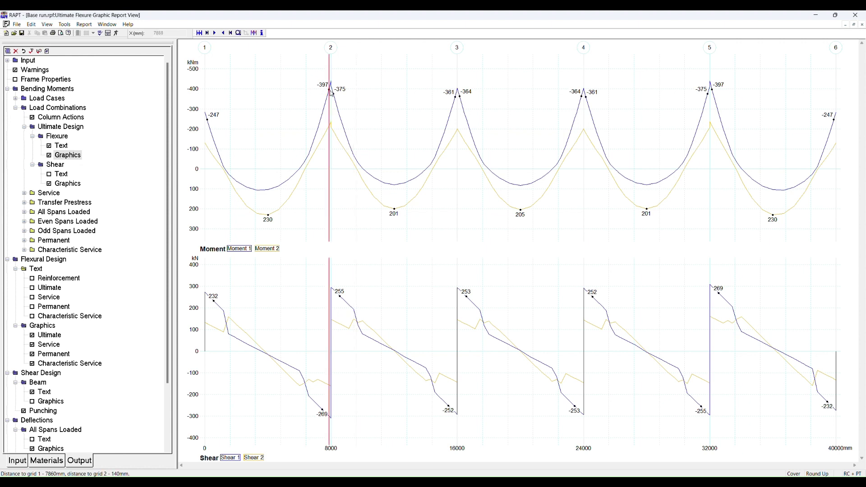
pyautogui.click(322, 410)
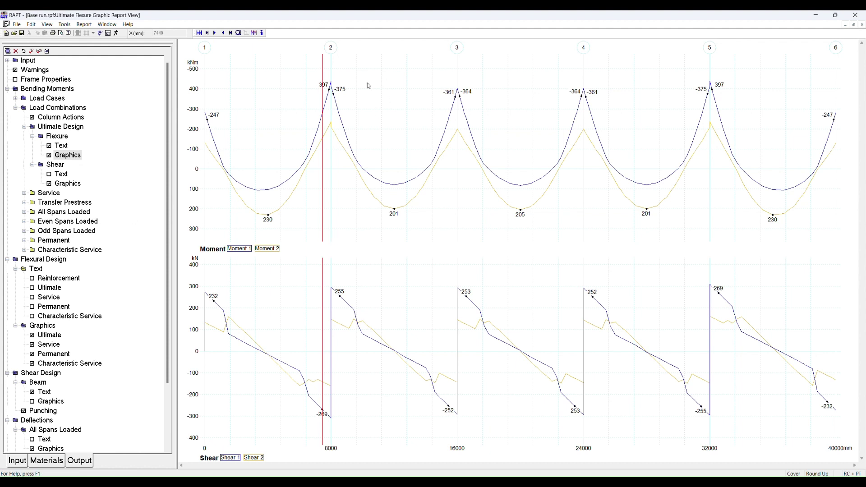
# Collapse the Load Combinations results and view the reinforcement Design Zones in the input data.
pyautogui.click(33, 166)
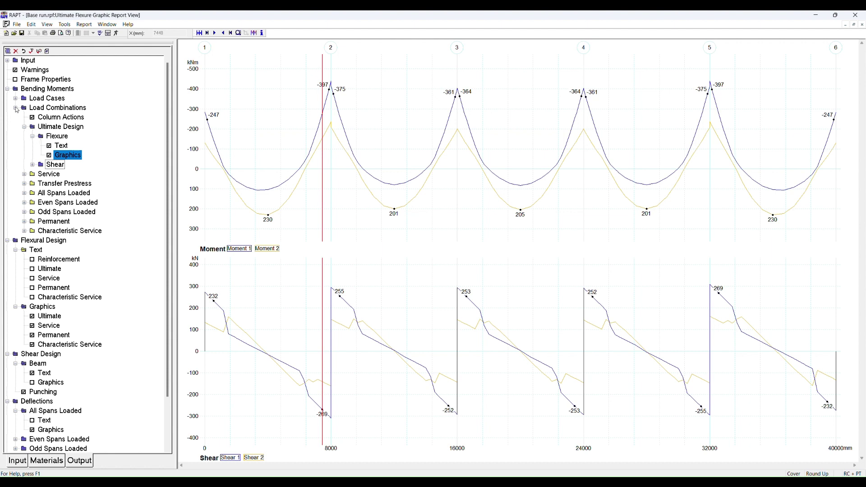
pyautogui.click(16, 108)
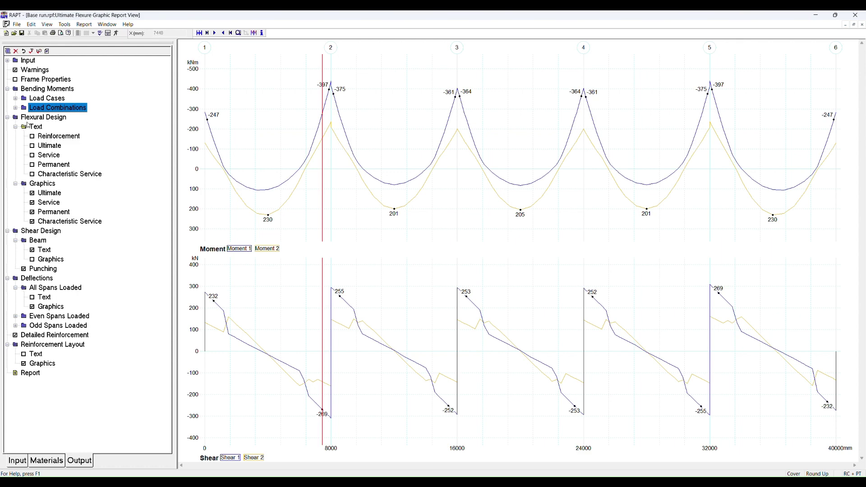
pyautogui.click(18, 460)
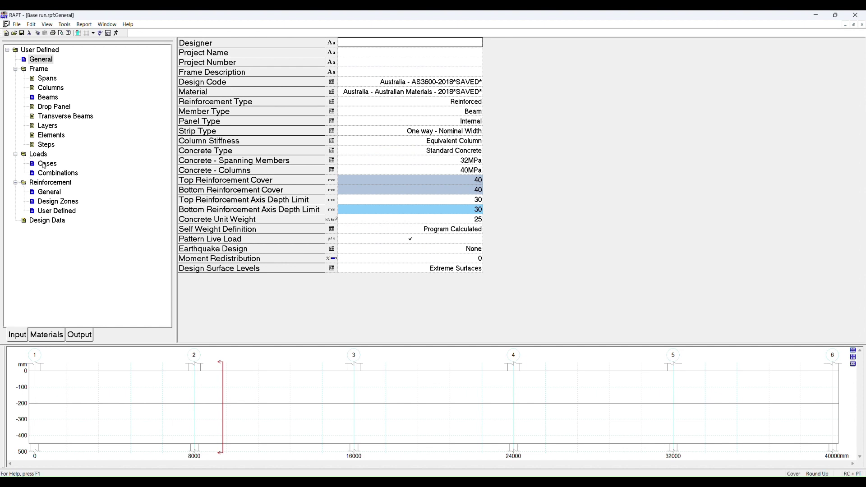
pyautogui.click(53, 205)
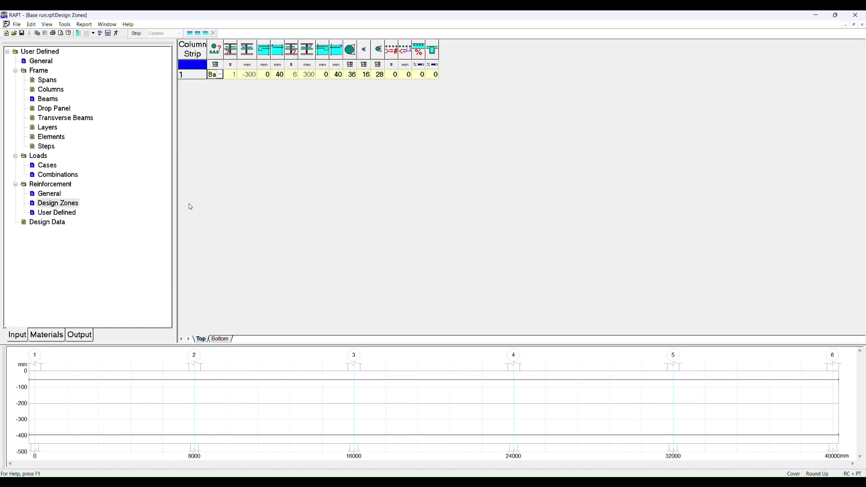
# Review the User Defined top and bottom reinforcement tables, ending on the top bars.
pyautogui.click(65, 215)
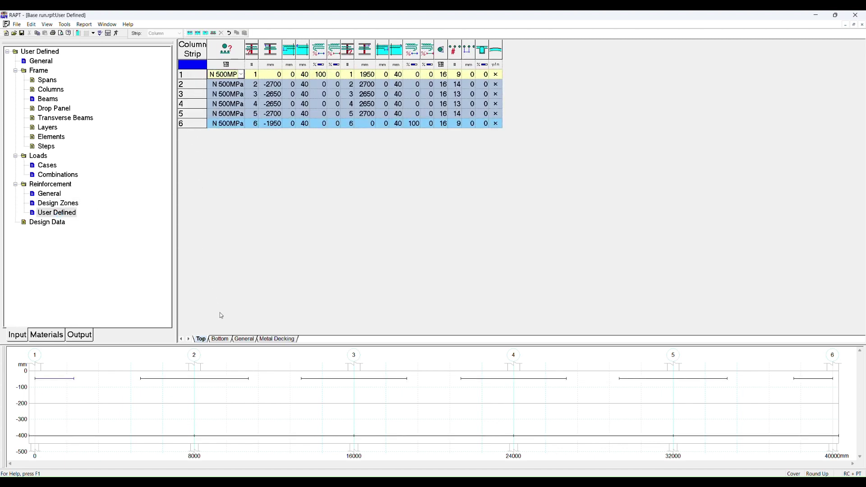
pyautogui.click(220, 339)
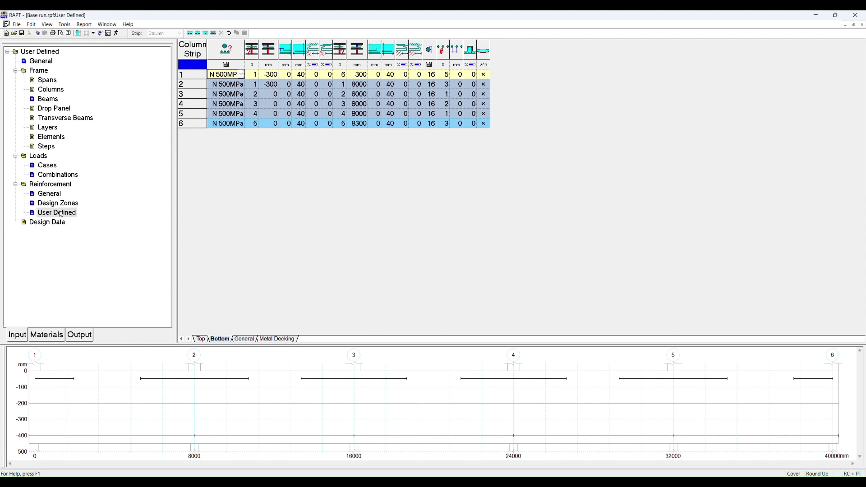
pyautogui.click(201, 339)
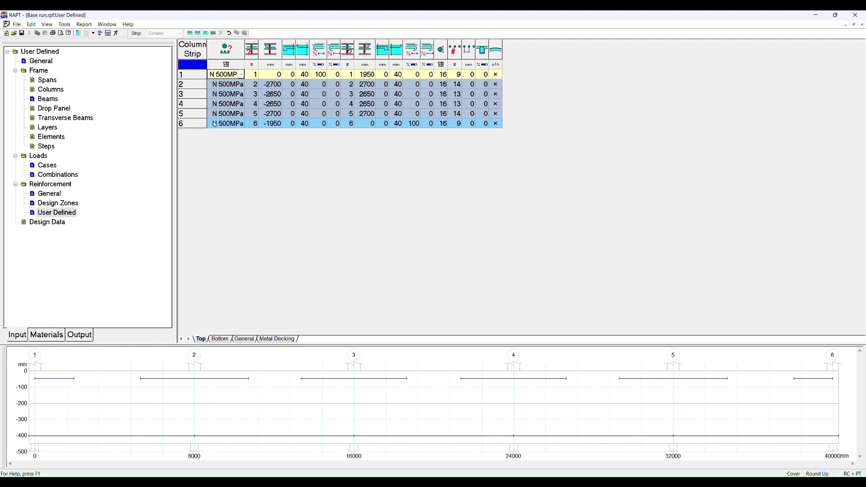
# Select top reinforcement row 6 and identify the table rows for the top bars over columns 5 and 4 from the frame graphic.
pyautogui.click(199, 123)
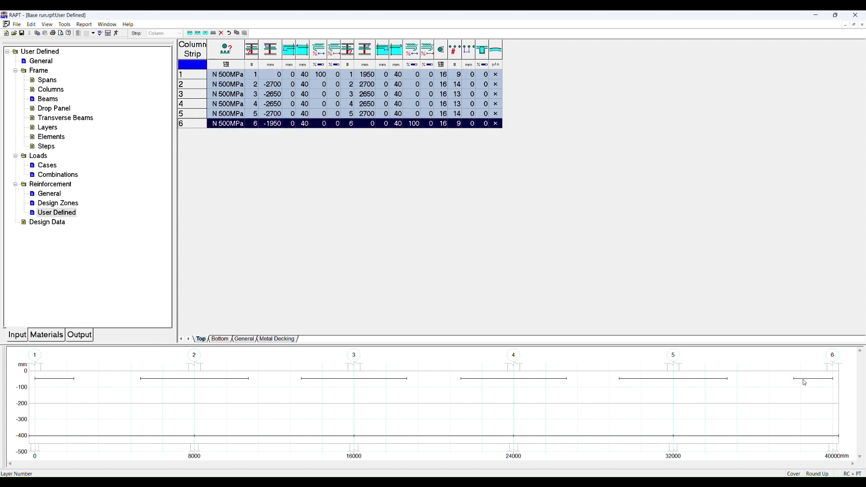
pyautogui.click(699, 382)
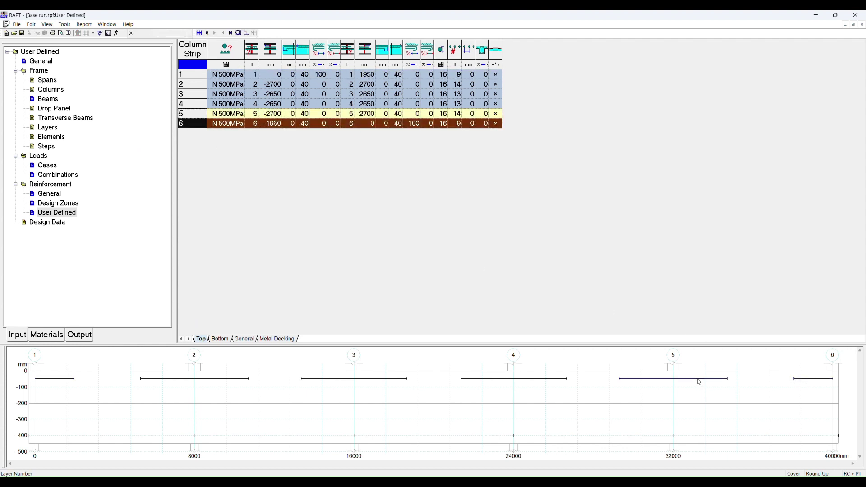
pyautogui.click(551, 381)
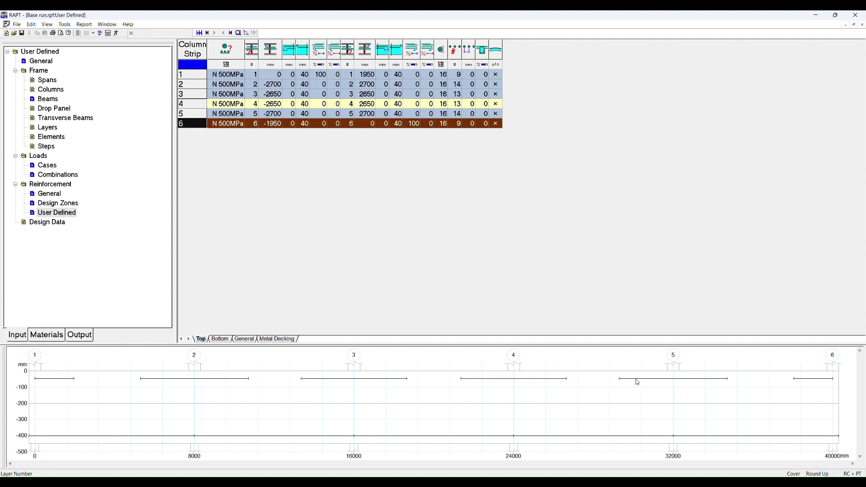
# Delete the user-defined top bars over columns 5 and 6 from the column strip reinforcement table.
pyautogui.click(636, 381)
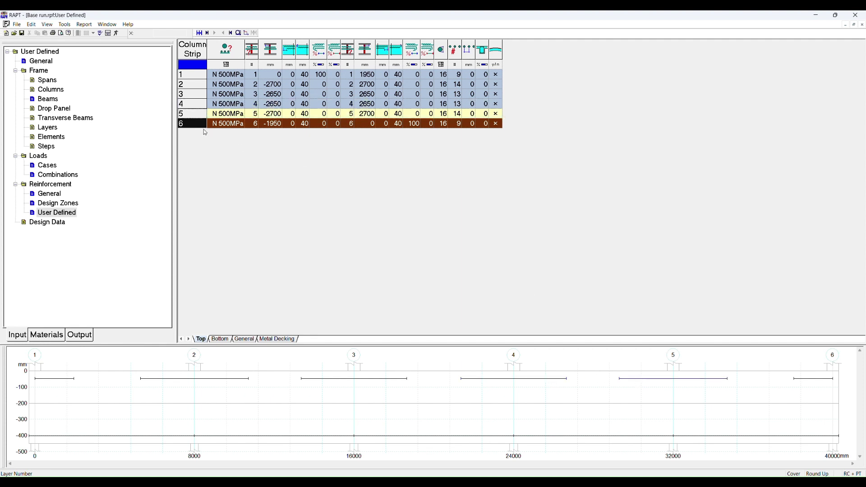
pyautogui.click(196, 114)
pyautogui.rightClick(207, 115)
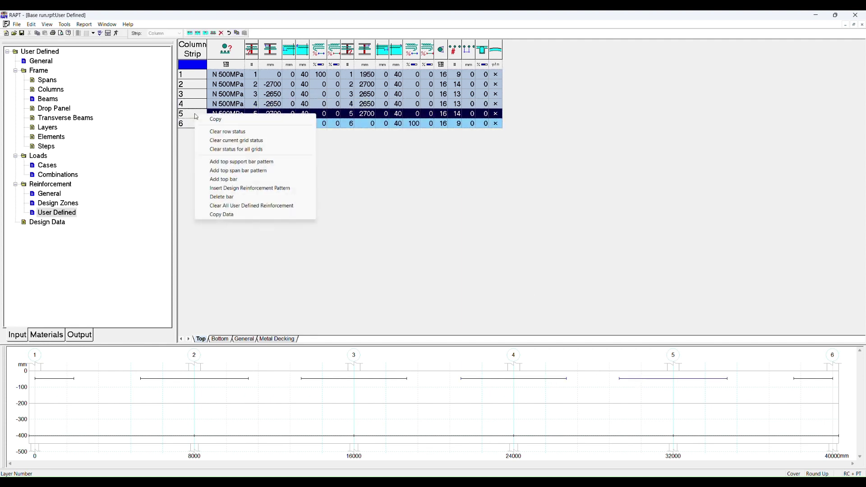
pyautogui.click(215, 196)
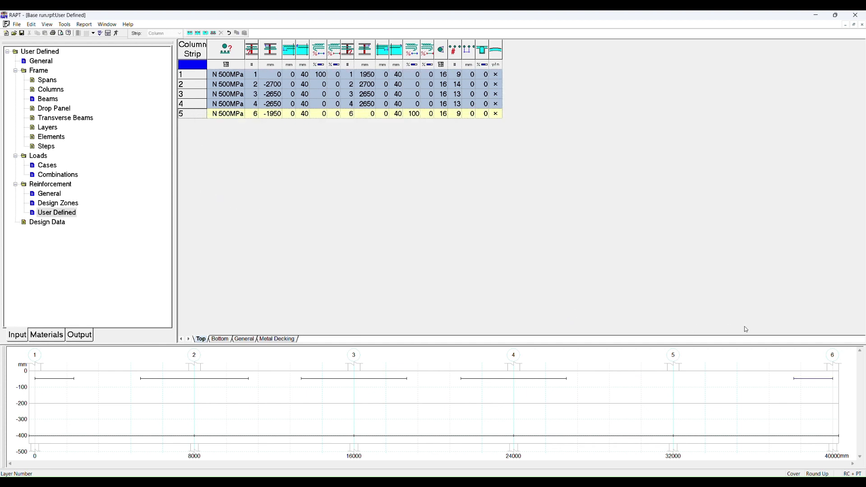
pyautogui.click(811, 381)
pyautogui.rightClick(215, 118)
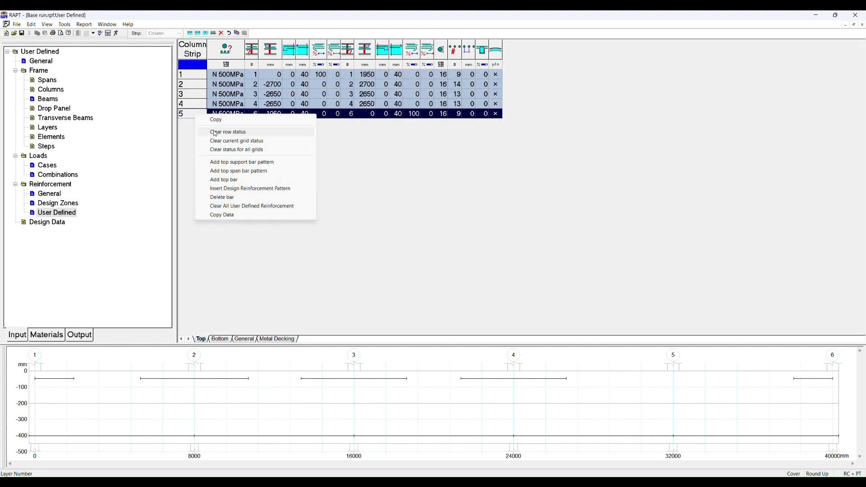
pyautogui.click(225, 198)
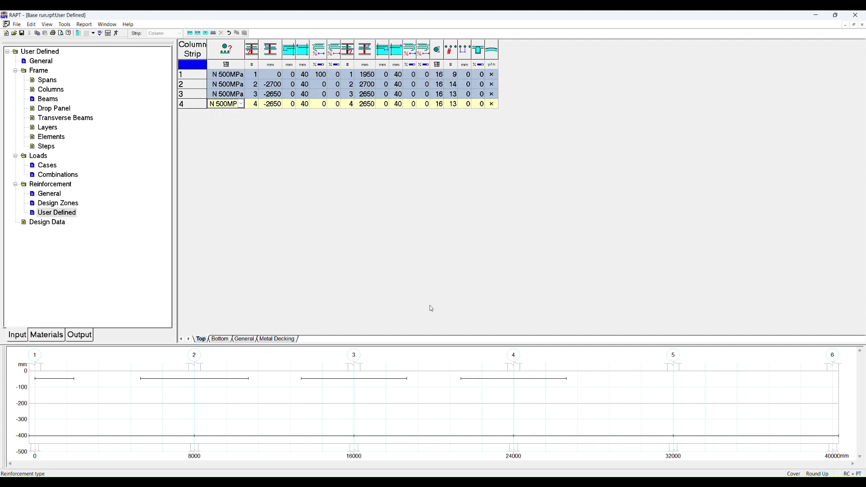
# Open the flexural design reinforcement text output and examine the Span 1 area and depth table.
pyautogui.click(84, 337)
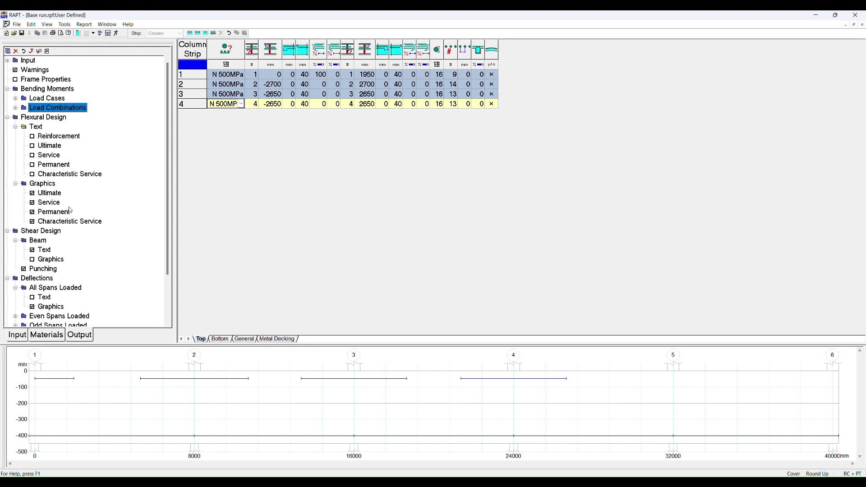
pyautogui.doubleClick(53, 136)
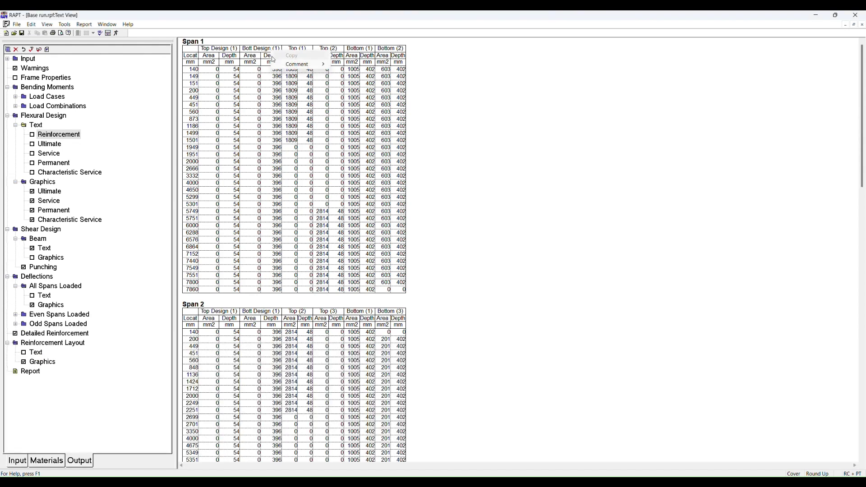
pyautogui.click(268, 72)
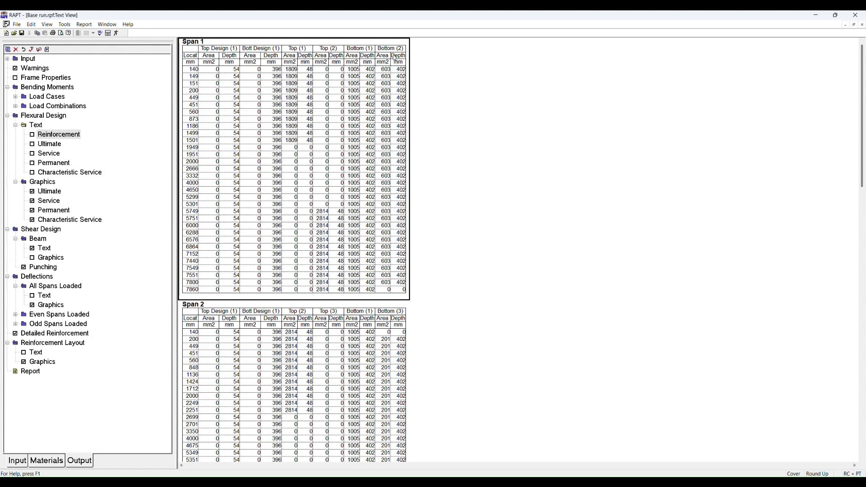
pyautogui.click(271, 74)
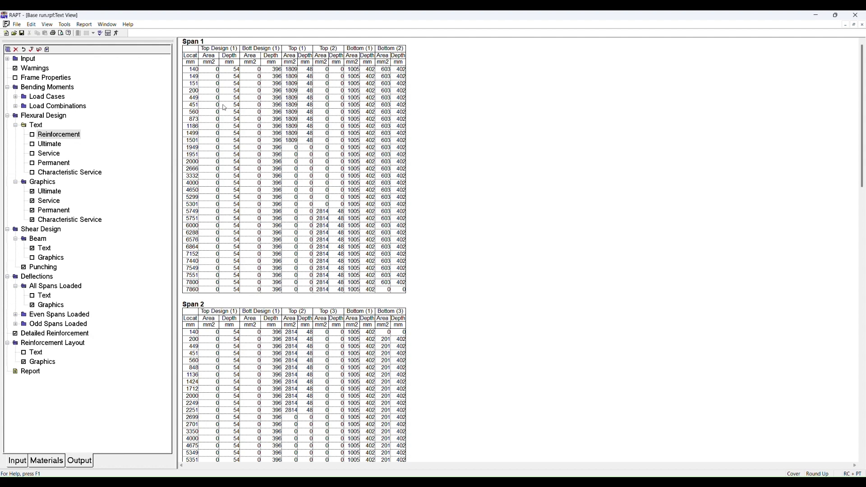
# Open the ultimate flexure text output and review the design moments, capacities and required reinforcement from Span 1 to Span 5.
pyautogui.click(49, 144)
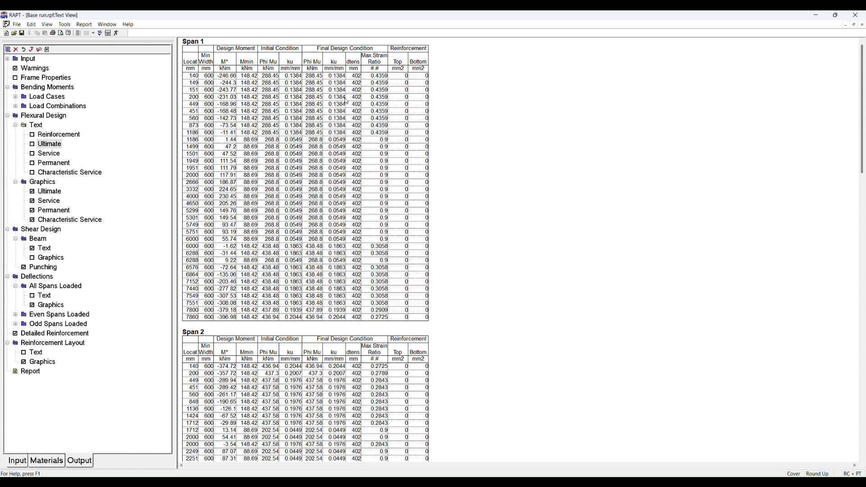
pyautogui.rightClick(388, 93)
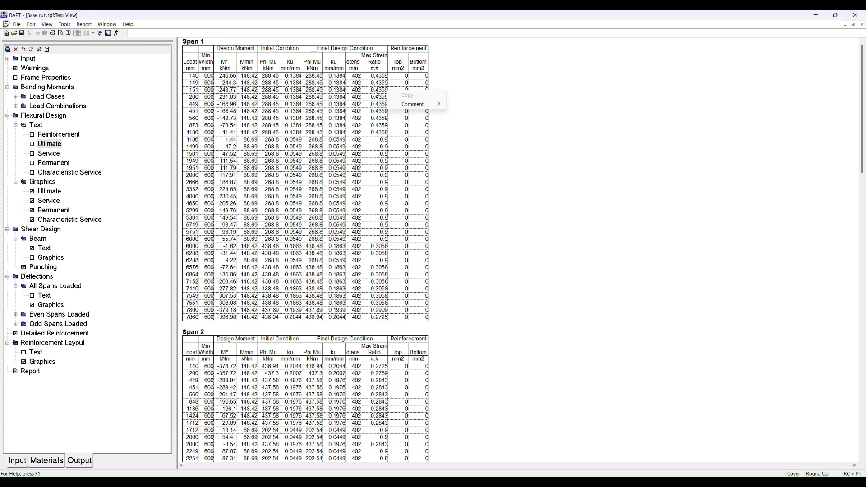
pyautogui.click(377, 96)
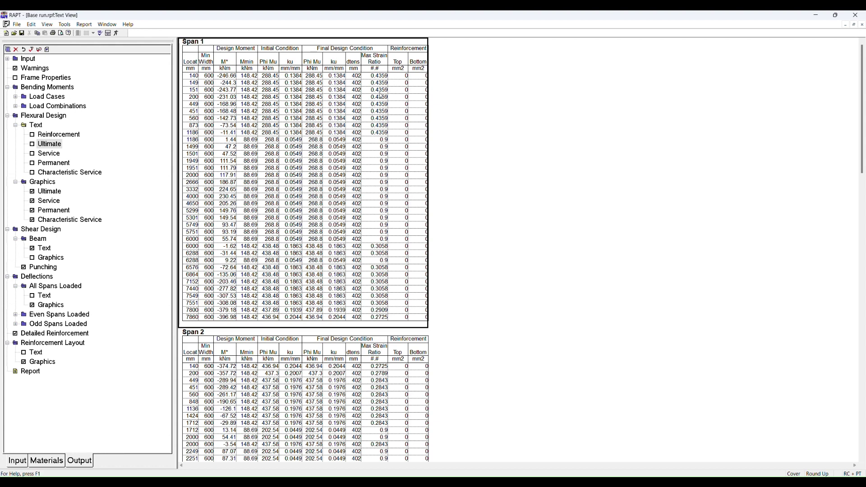
pyautogui.click(429, 32)
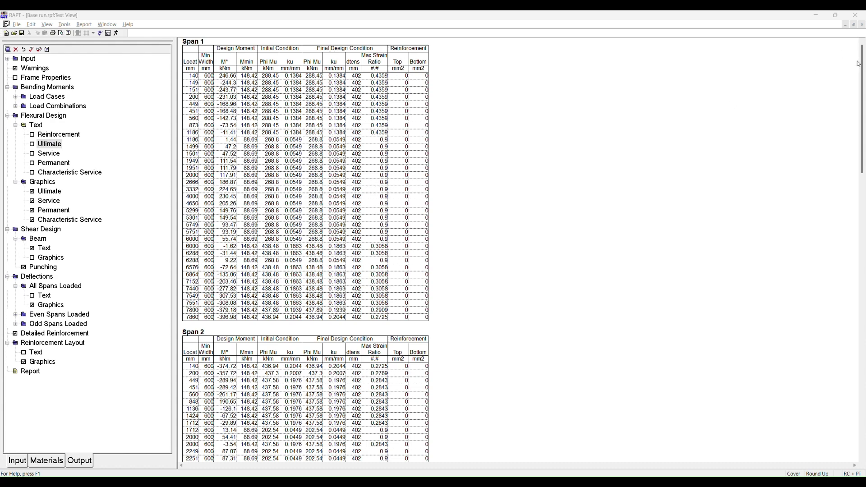
pyautogui.moveTo(861, 64); pyautogui.dragTo(860, 242)
pyautogui.moveTo(861, 280); pyautogui.dragTo(861, 381)
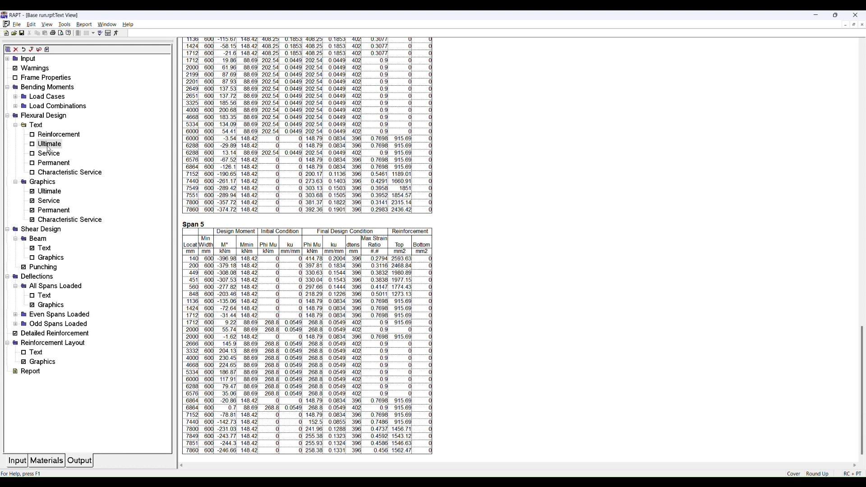
# Open the ultimate flexure graphics and place the query line on sections near column 5, ending 848 mm before the column.
pyautogui.click(51, 192)
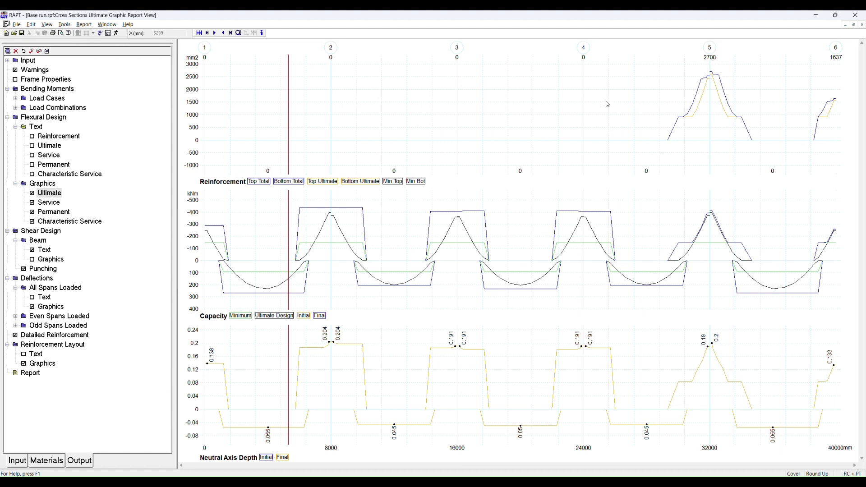
pyautogui.click(708, 104)
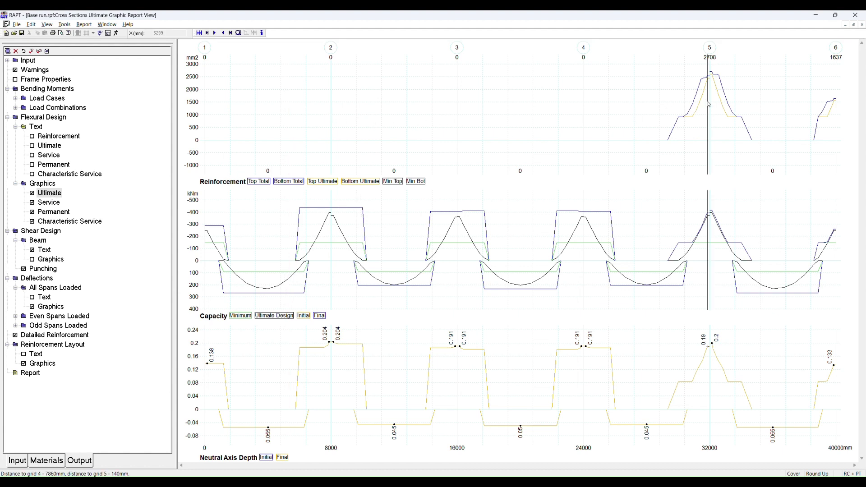
pyautogui.click(701, 108)
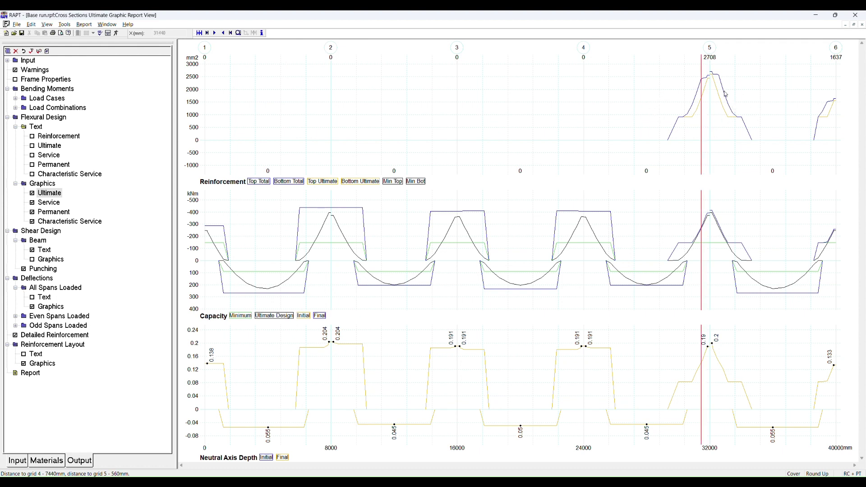
pyautogui.click(697, 121)
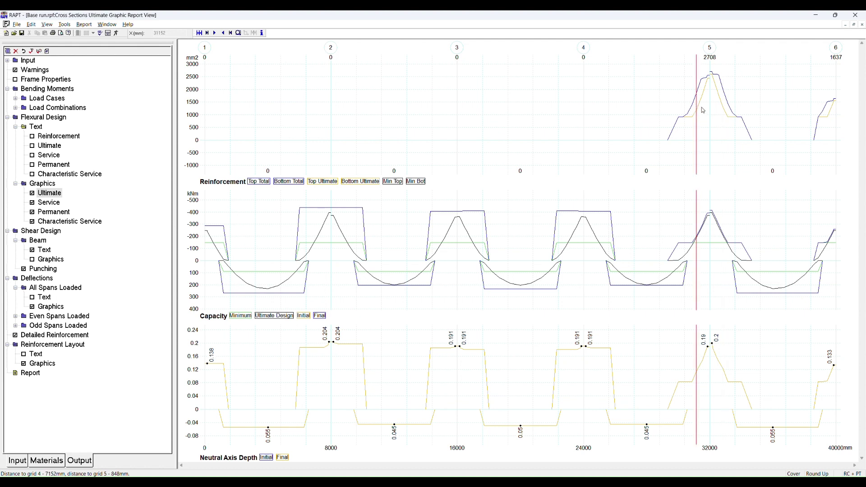
# Query the Top Total, Top Ultimate and minimum reinforcement curves at the section 848 mm before column 5.
pyautogui.click(261, 183)
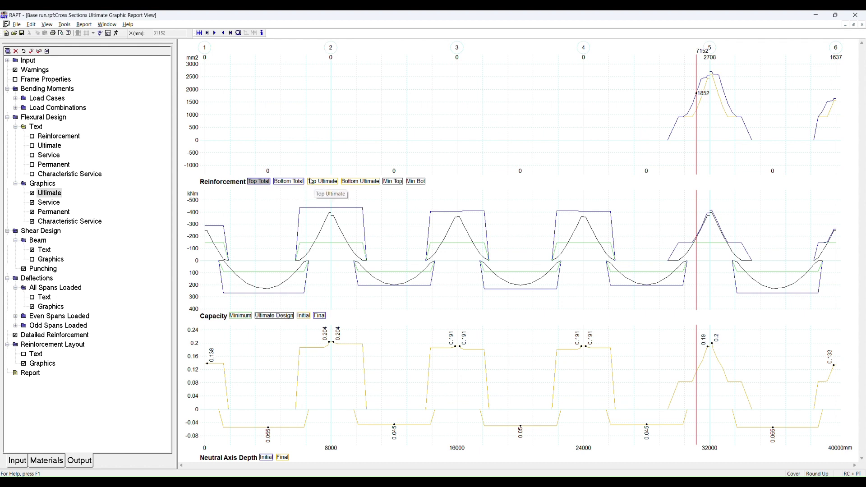
pyautogui.click(327, 183)
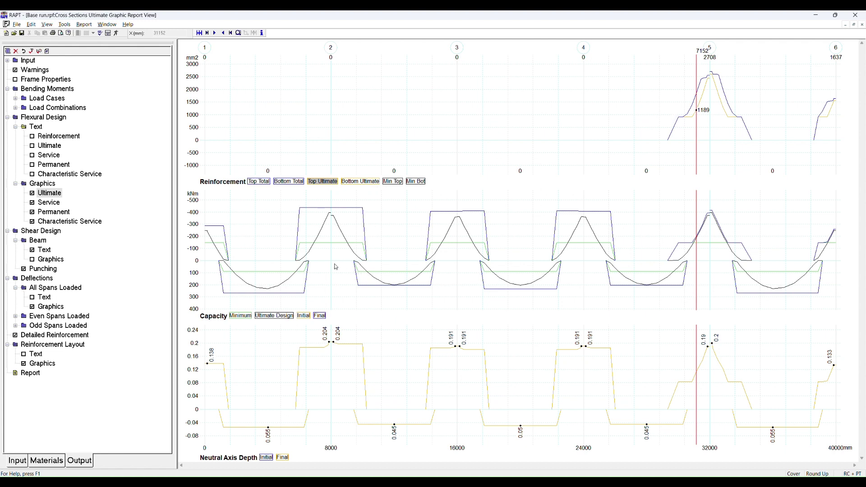
pyautogui.click(391, 182)
pyautogui.click(415, 181)
pyautogui.click(399, 181)
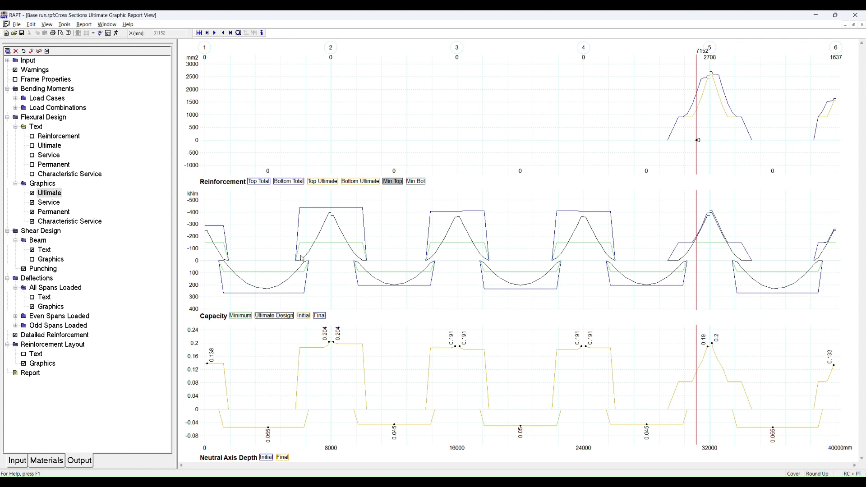
# Query the Initial capacity curve at sections in span 4, near columns 4 and 2, in span 2 and near column 3.
pyautogui.click(304, 316)
pyautogui.click(651, 275)
pyautogui.click(574, 270)
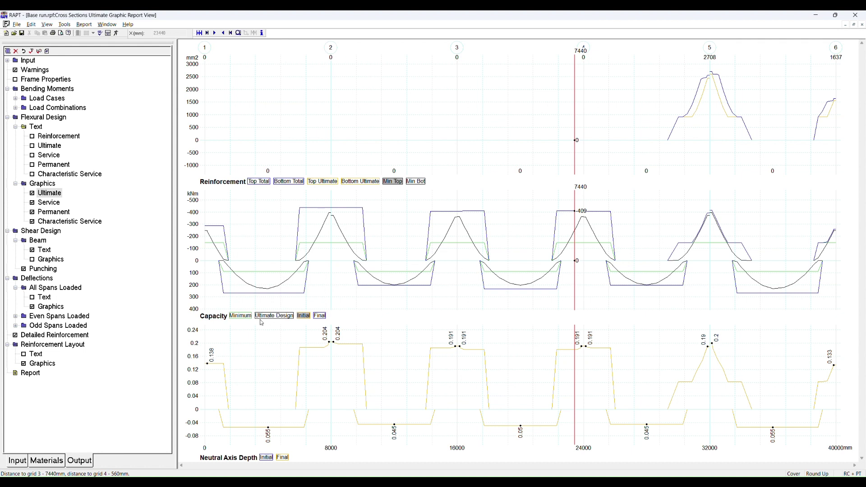
pyautogui.click(312, 220)
pyautogui.click(344, 215)
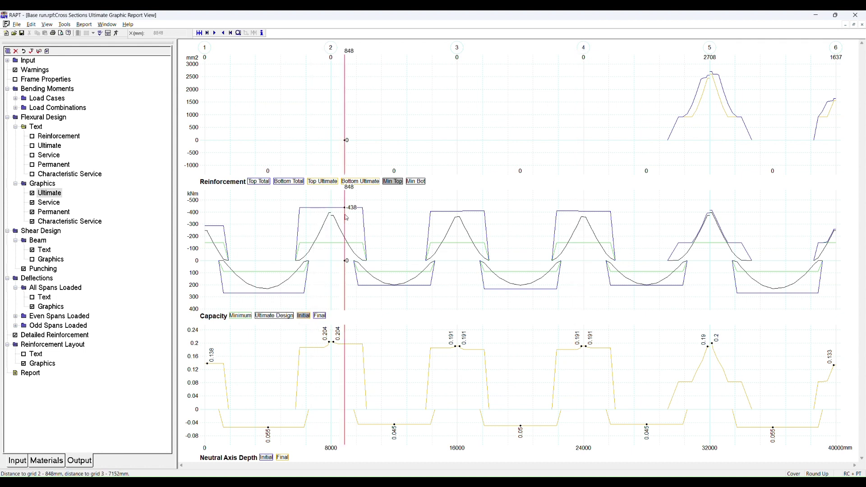
pyautogui.click(373, 247)
pyautogui.click(416, 247)
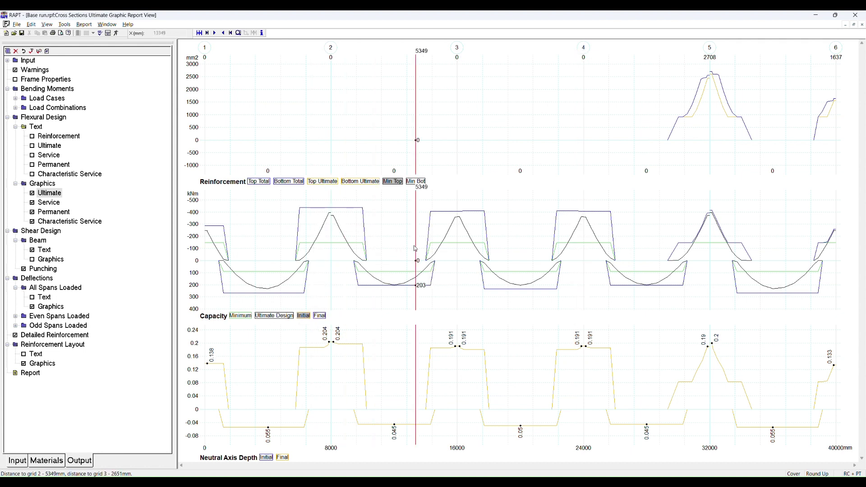
pyautogui.click(451, 229)
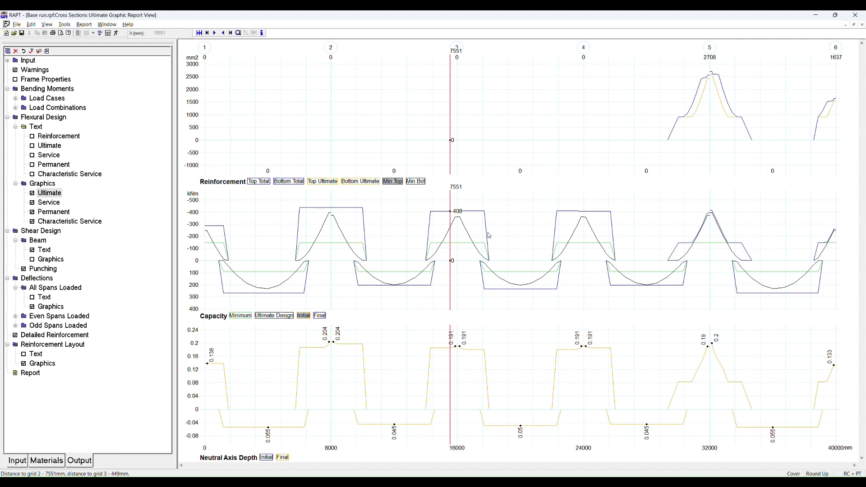
# Check the Initial capacity within span 5 and at the sections near columns 5 and 6.
pyautogui.click(749, 245)
pyautogui.click(771, 244)
pyautogui.click(796, 246)
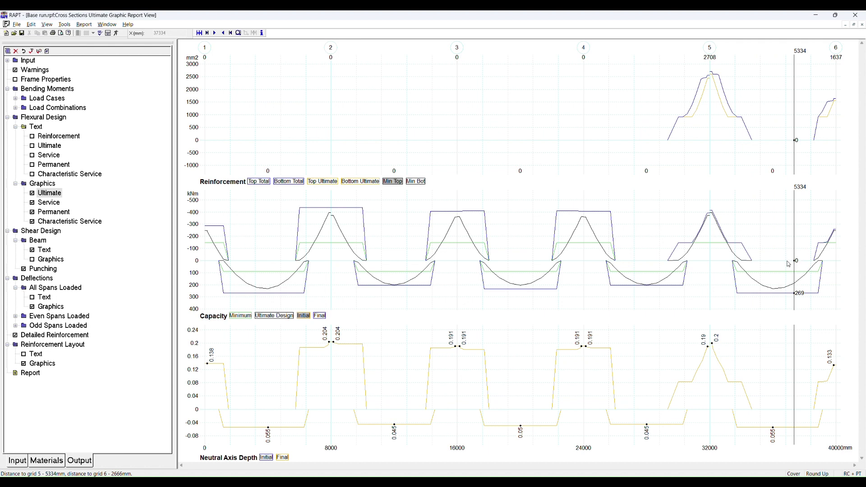
pyautogui.click(719, 260)
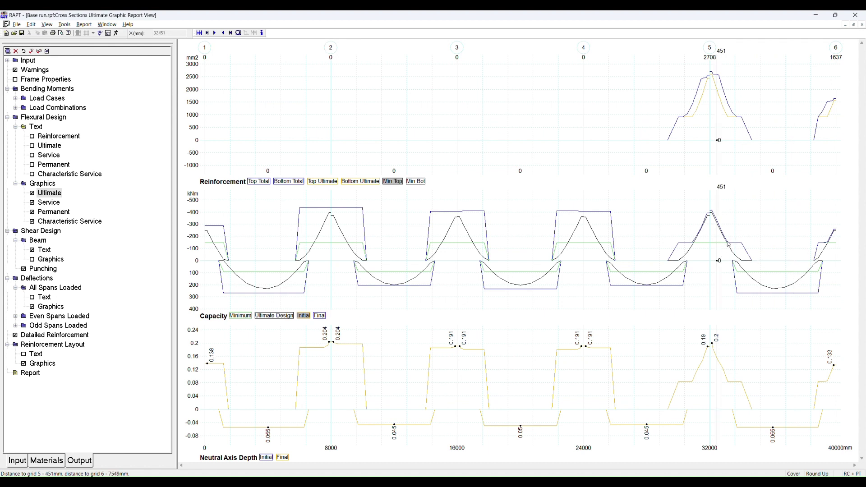
pyautogui.click(830, 265)
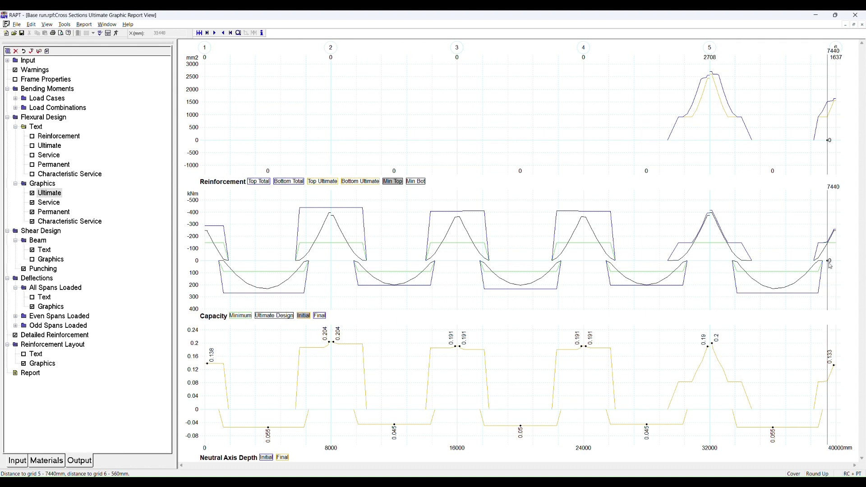
pyautogui.click(716, 264)
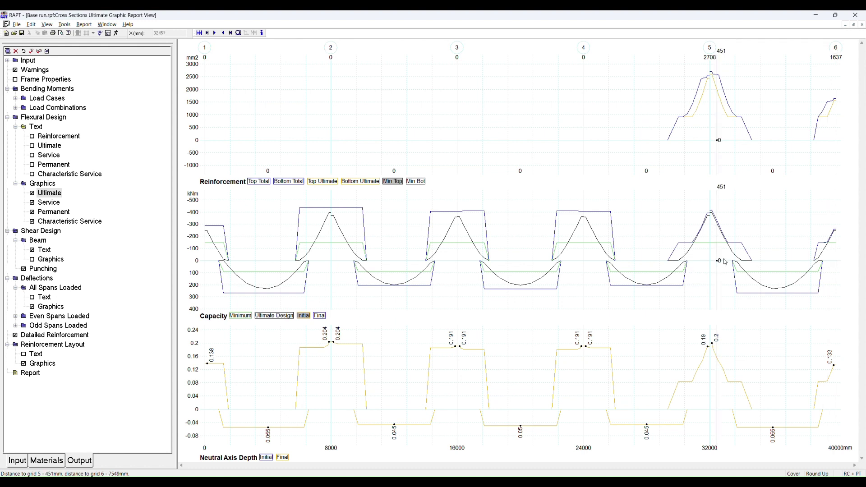
# Query the Final capacity curve at sections on both sides of column 5.
pyautogui.click(320, 316)
pyautogui.click(737, 246)
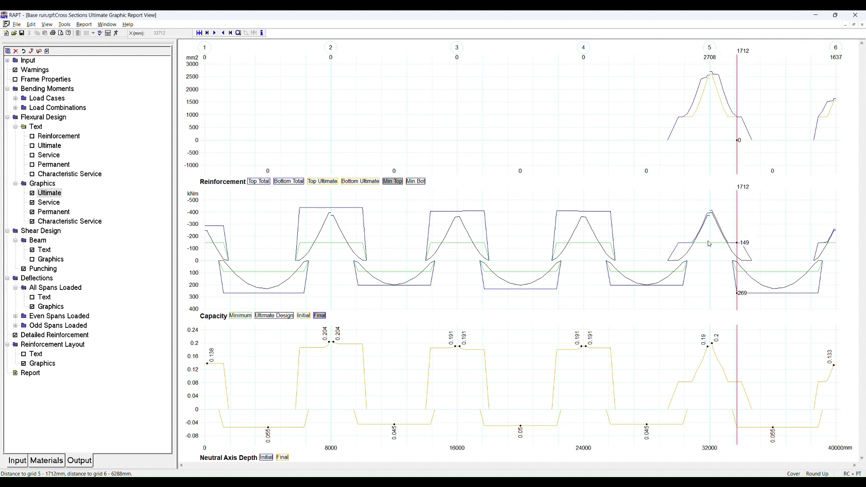
pyautogui.click(679, 245)
pyautogui.click(683, 248)
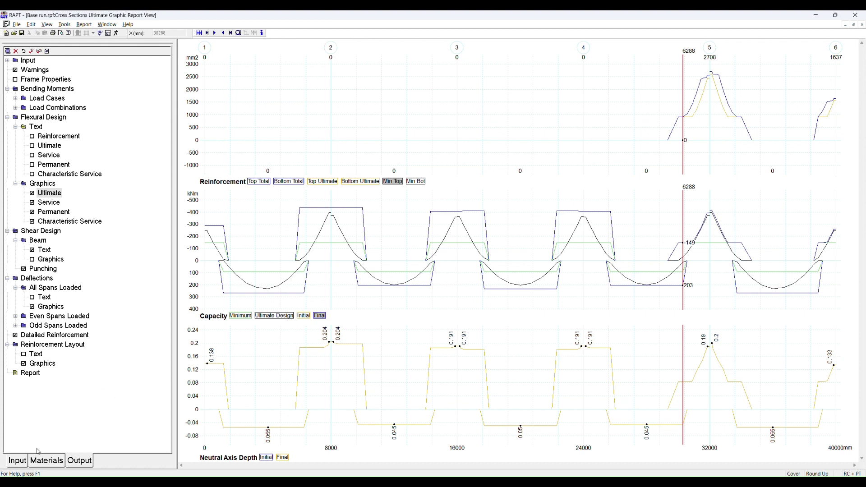
# Review the Ultimate settings in the Design Data input, then return to the ultimate flexure graphics.
pyautogui.click(23, 460)
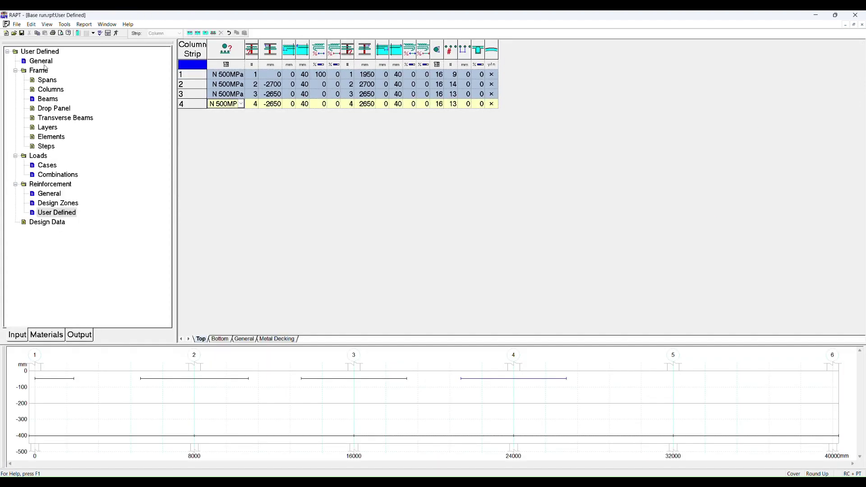
pyautogui.click(45, 223)
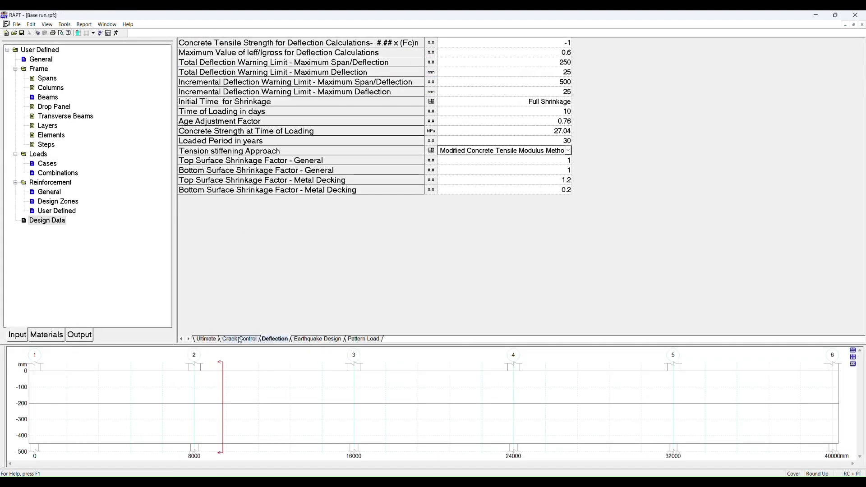
pyautogui.click(204, 339)
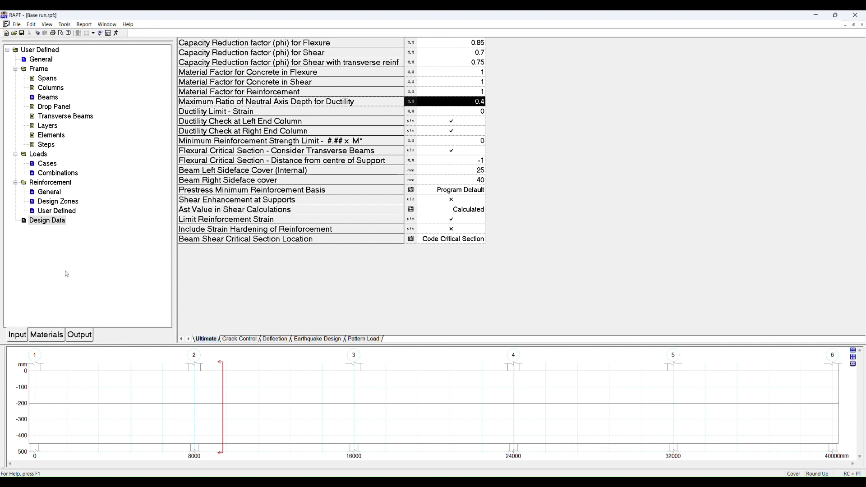
pyautogui.click(79, 334)
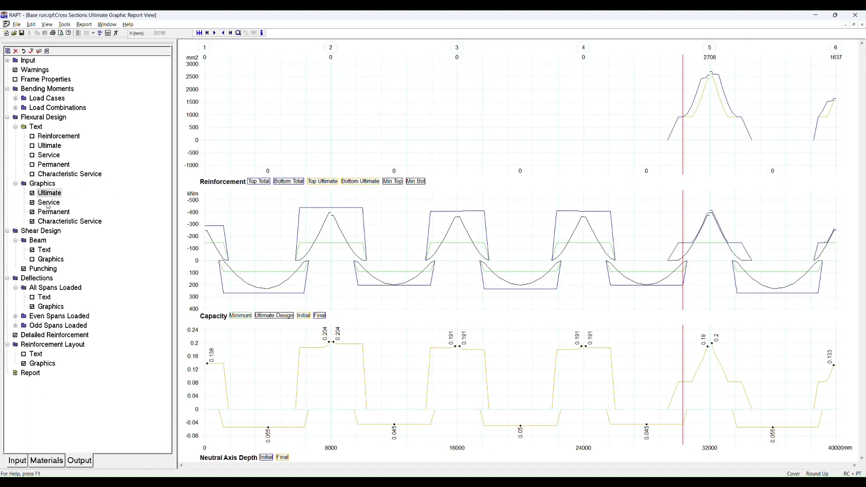
# Display the extra information for the section 200 mm before column 5 in the ultimate flexure graphics.
pyautogui.click(702, 100)
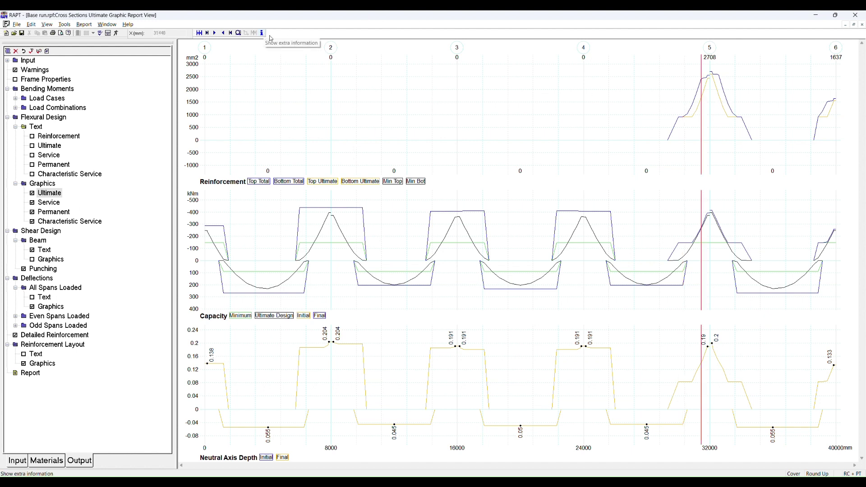
pyautogui.click(707, 221)
pyautogui.scroll(3, 706, 222)
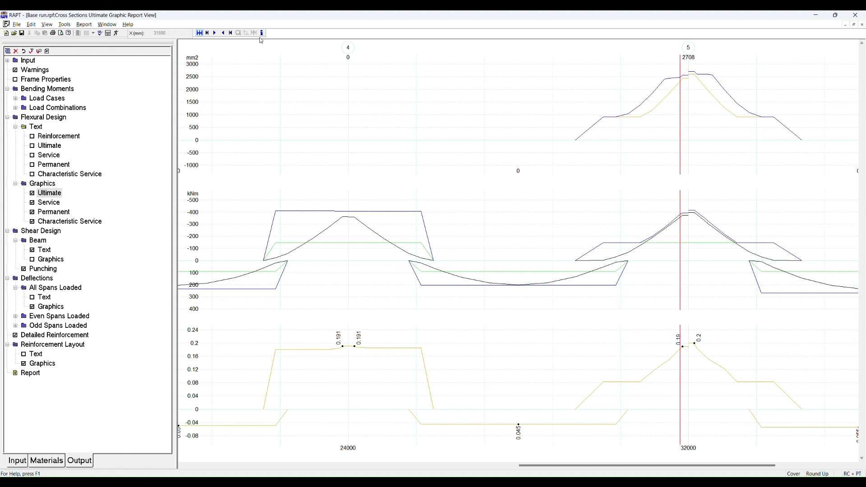
pyautogui.click(262, 33)
pyautogui.moveTo(319, 118); pyautogui.dragTo(514, 60)
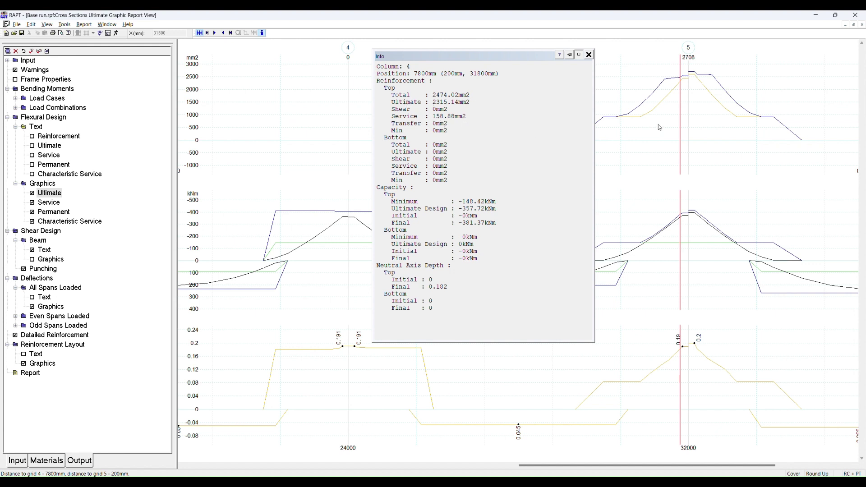
# Query the reinforcement breakdown 1136 mm before, 140 mm past and 848 mm before column 5, then close the information window.
pyautogui.click(641, 119)
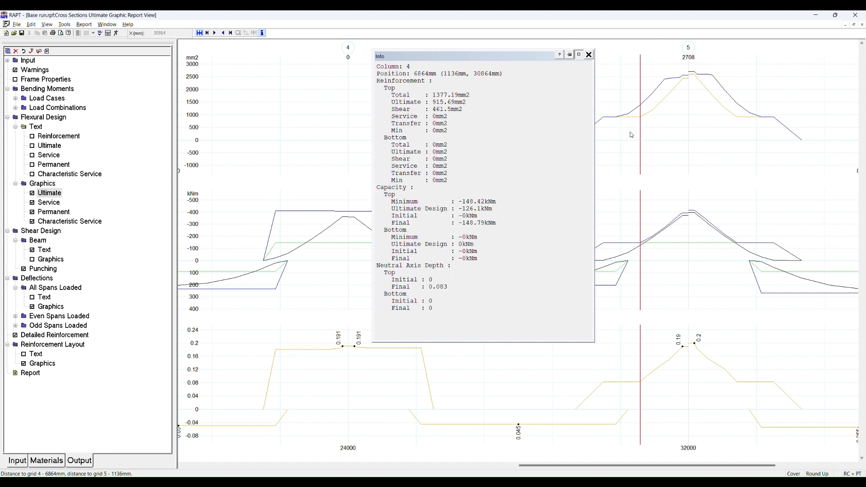
pyautogui.click(691, 78)
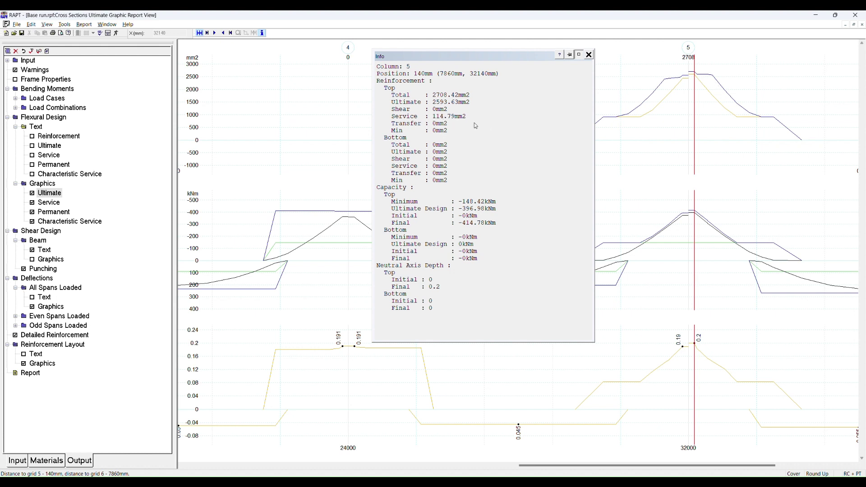
pyautogui.click(652, 102)
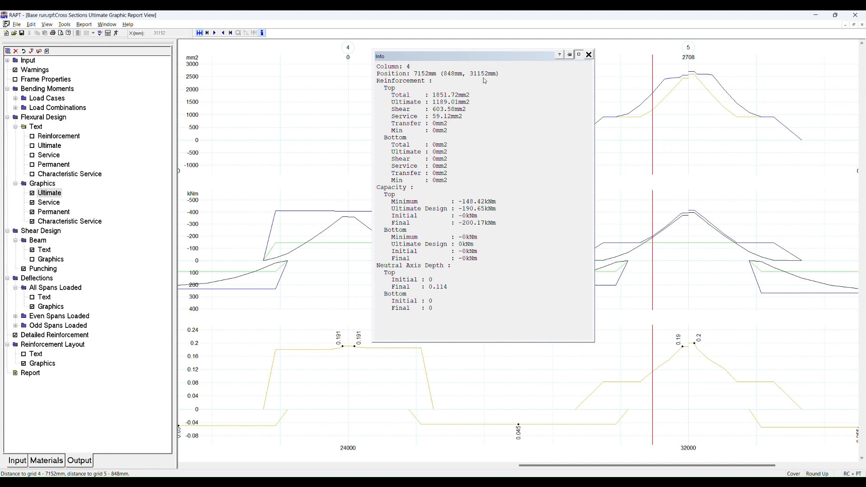
pyautogui.click(589, 55)
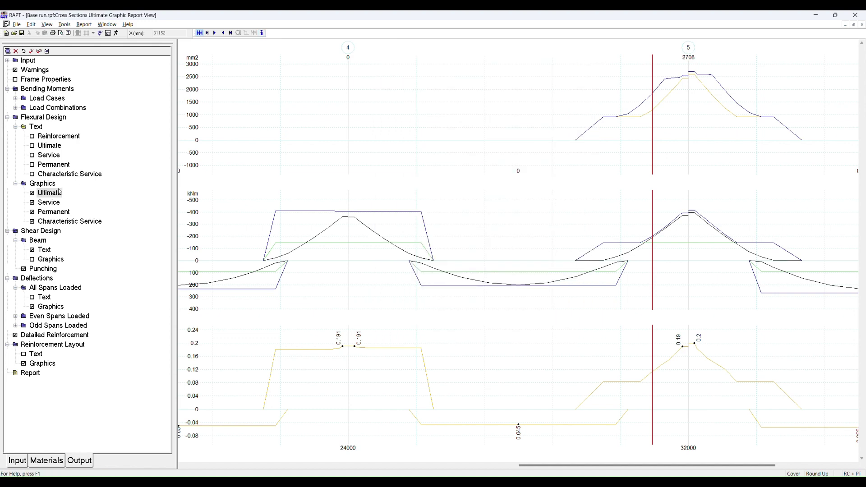
# Open the flexural Service text results and check the Short Term Service load combination in the input before returning to them.
pyautogui.click(49, 155)
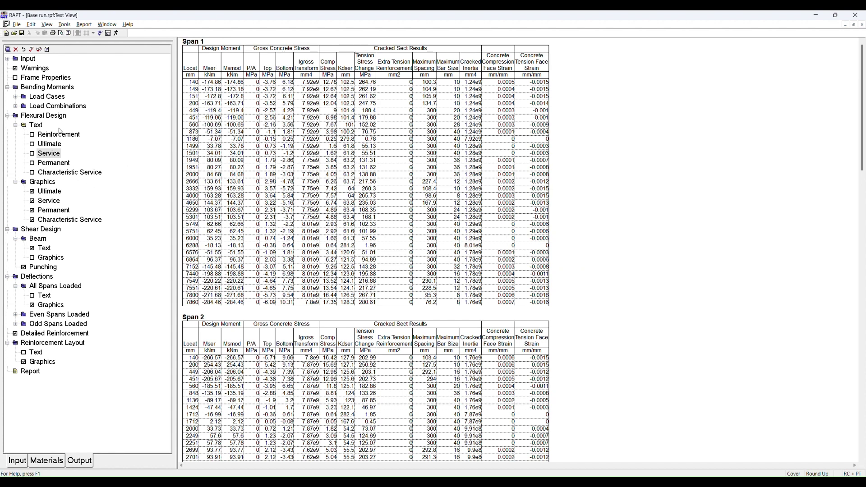
pyautogui.click(18, 460)
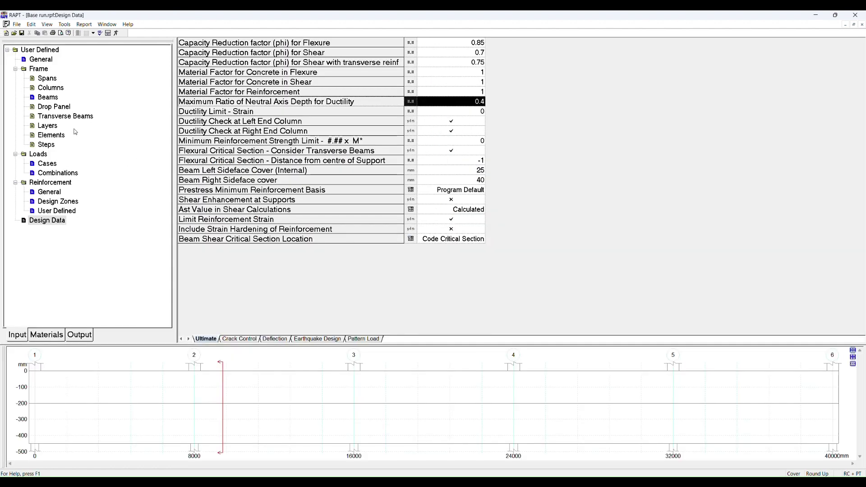
pyautogui.click(50, 175)
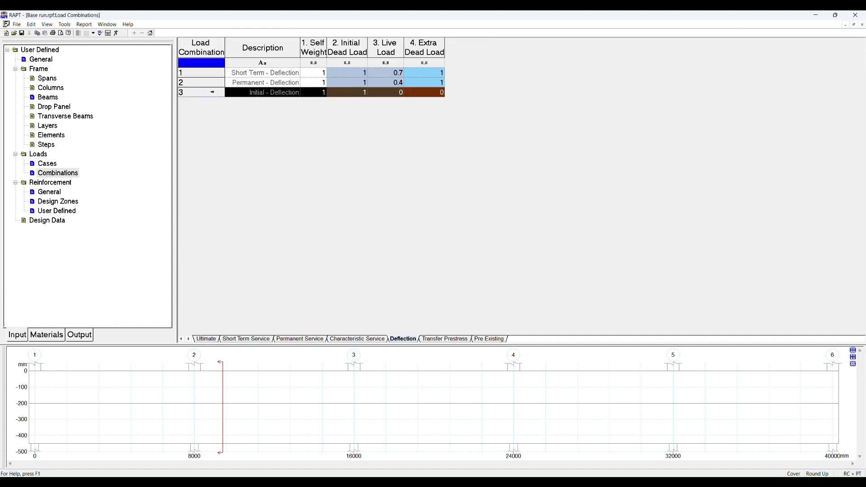
pyautogui.click(230, 339)
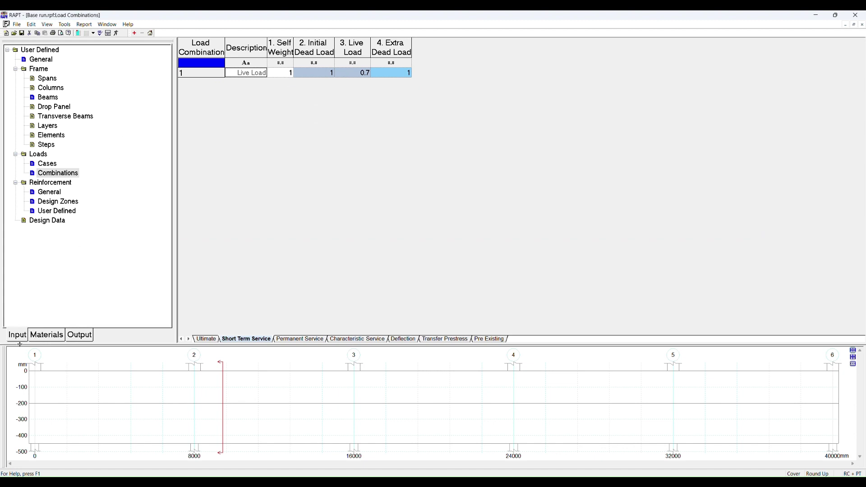
pyautogui.click(77, 335)
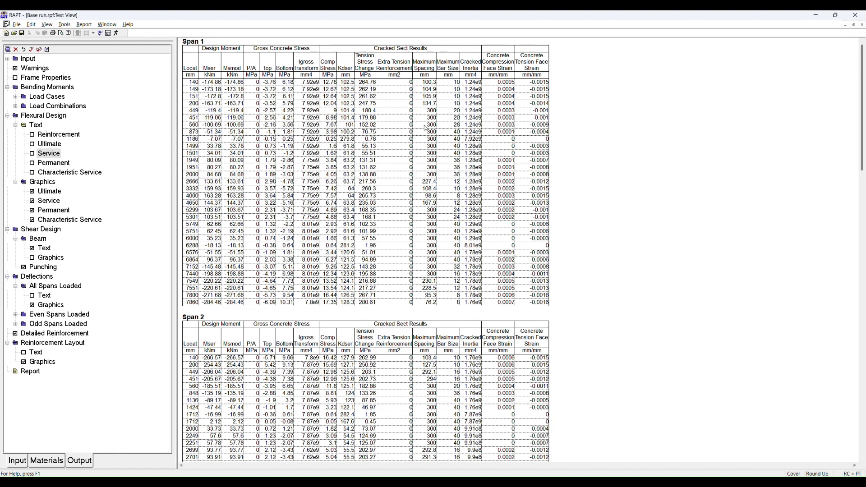
# Examine the service results for spans 4 and 5 and check the support reinforcement's minimum bar spacing in the general reinforcement input.
pyautogui.moveTo(862, 68); pyautogui.dragTo(858, 335)
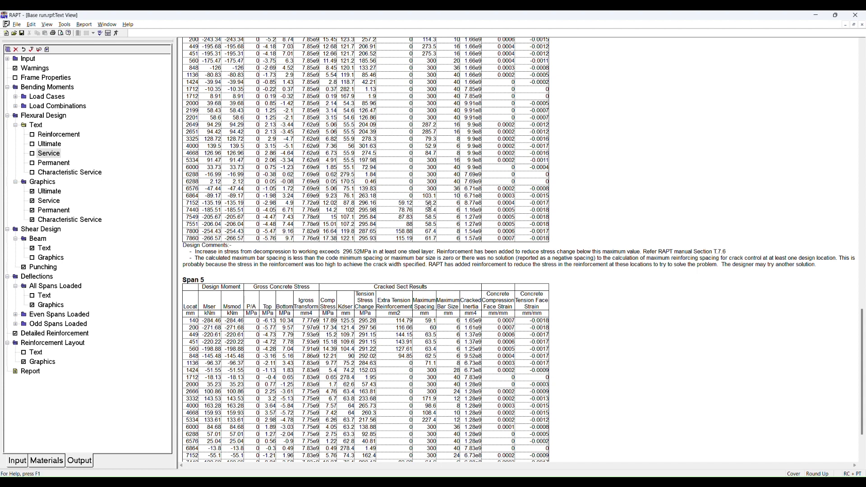
pyautogui.click(17, 461)
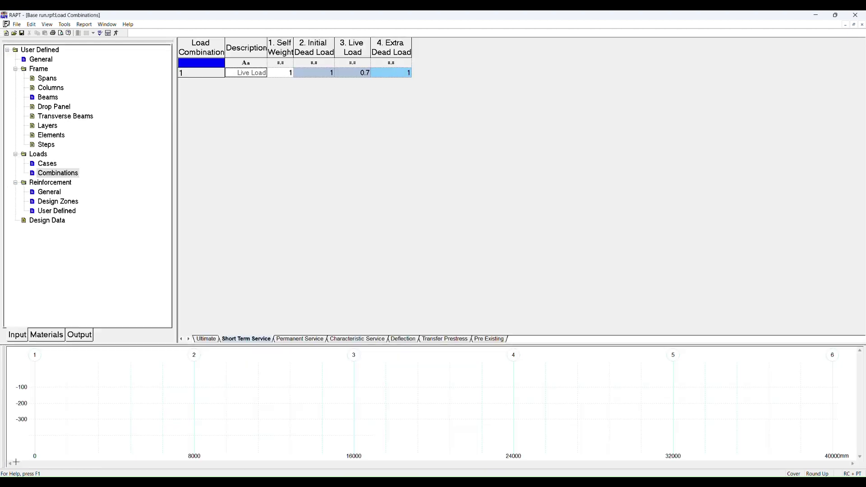
pyautogui.click(51, 193)
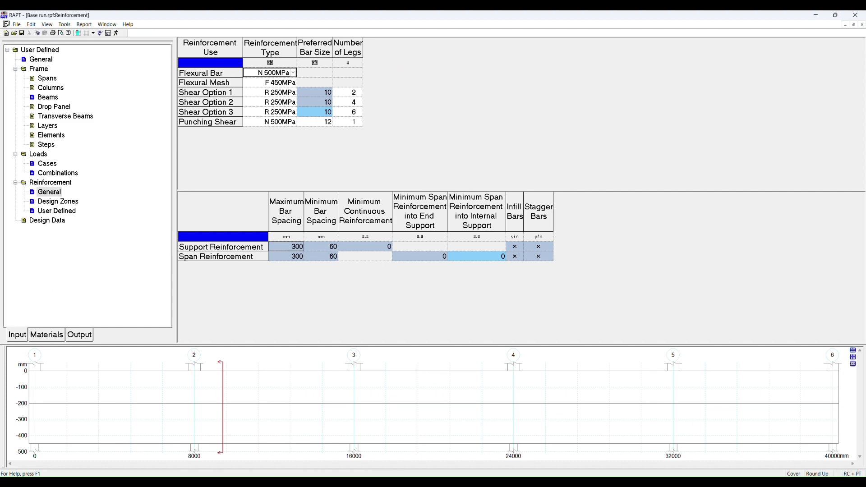
pyautogui.click(327, 248)
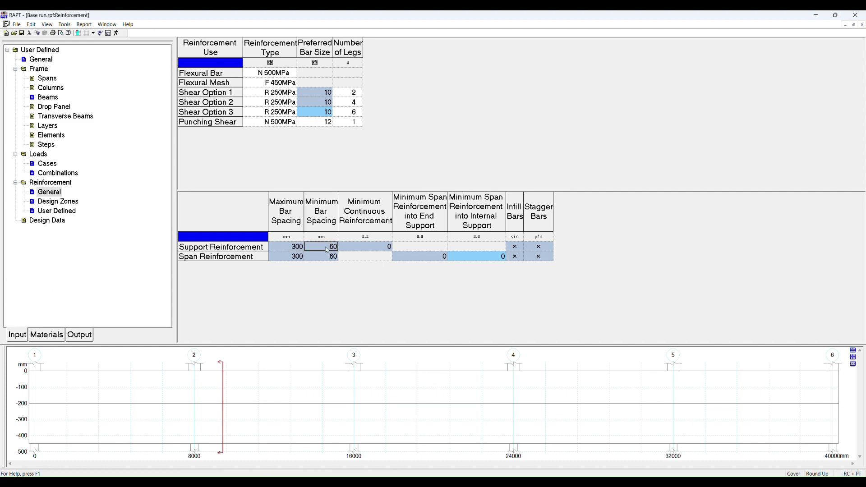
pyautogui.click(86, 335)
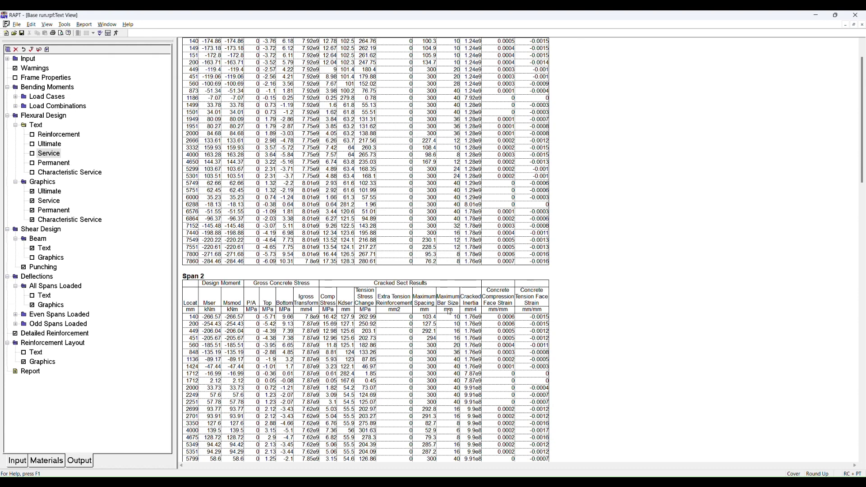
# Examine the span 5 service table's maximum spacing, maximum bar size and cracked inertia columns.
pyautogui.moveTo(862, 174); pyautogui.dragTo(862, 445)
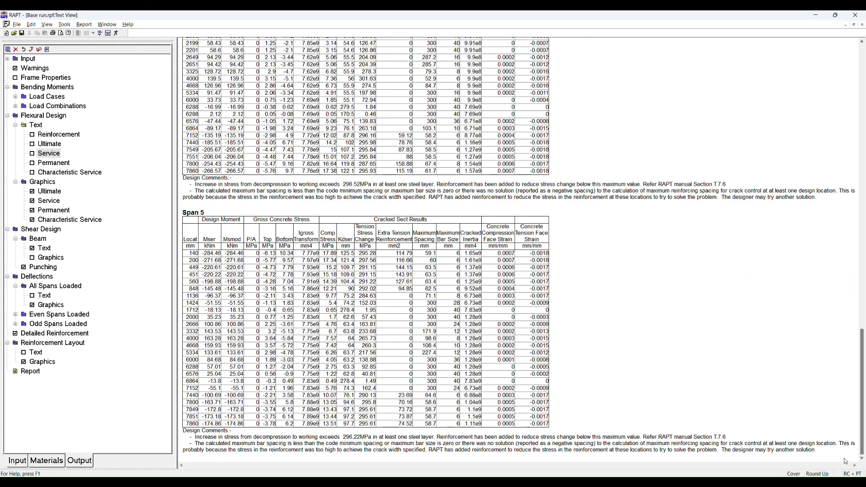
pyautogui.click(431, 409)
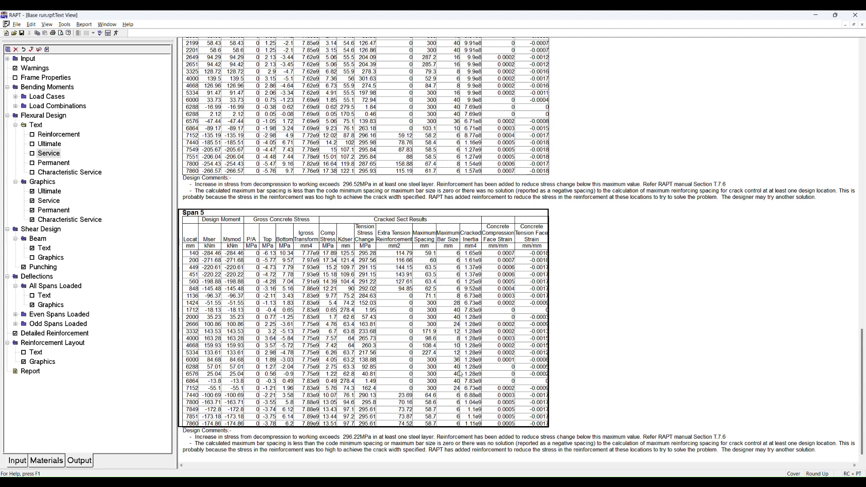
pyautogui.click(470, 236)
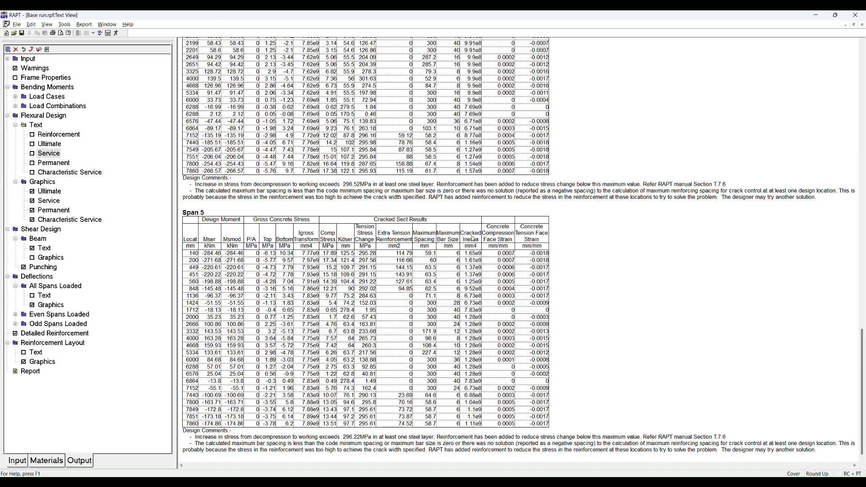
# Review the Tension stiffening Approach in the Deflection design data, then return to the service text results.
pyautogui.click(18, 460)
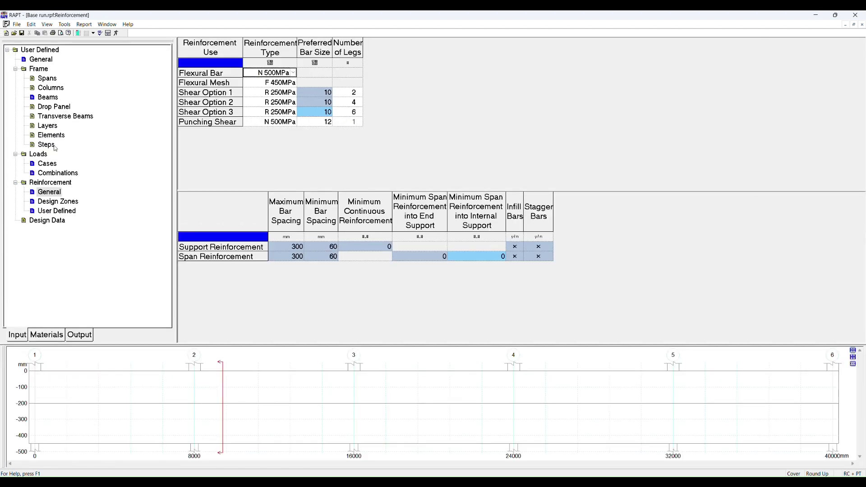
pyautogui.click(49, 221)
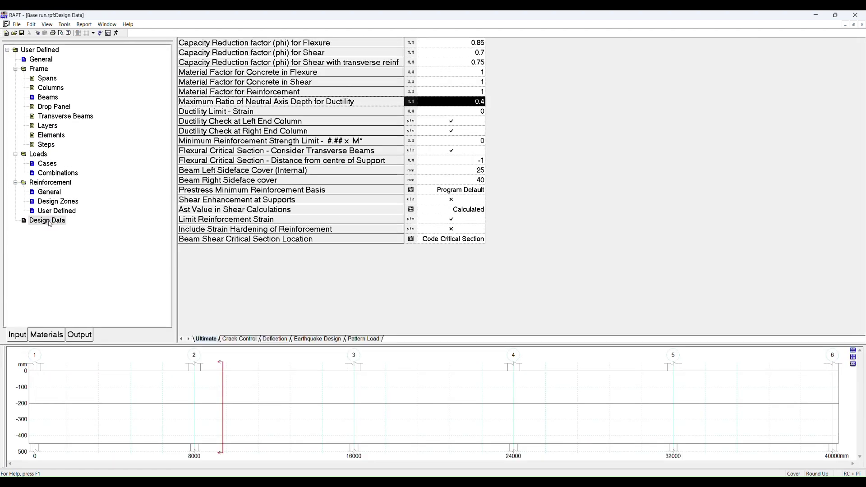
pyautogui.click(269, 340)
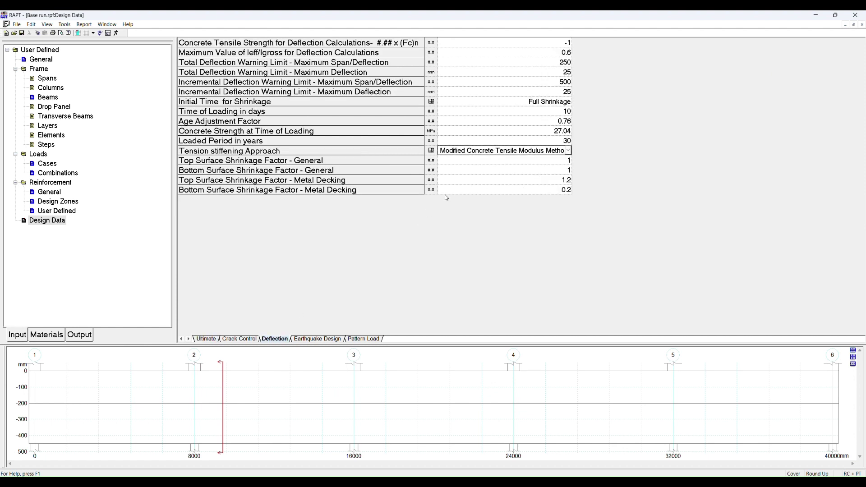
pyautogui.click(216, 151)
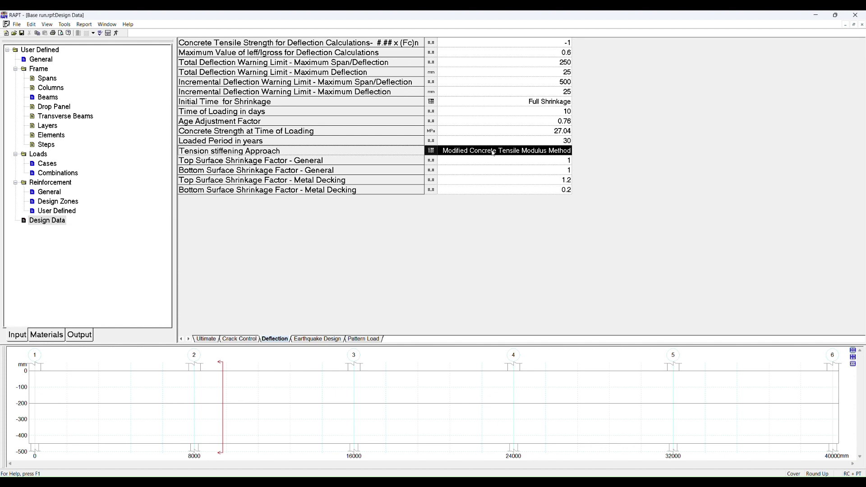
pyautogui.click(80, 335)
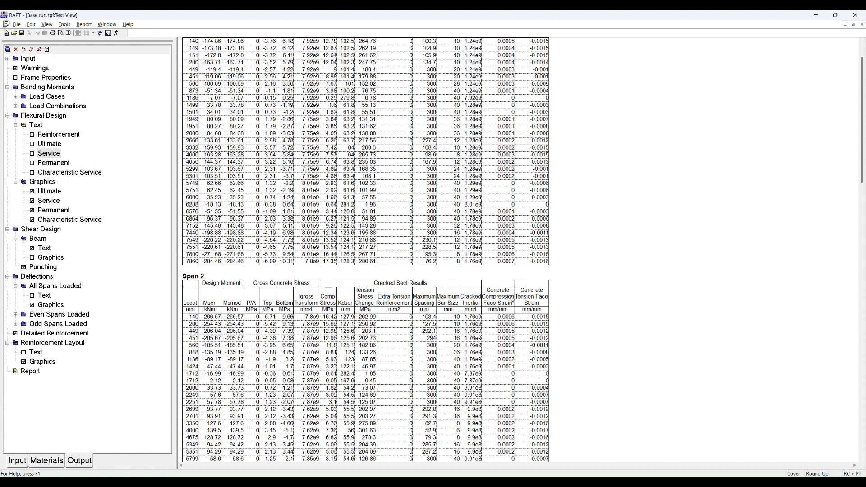
# Open the Service graphics and query the Cracked Compression and Gross Stress Top curves at midspan of span 1.
pyautogui.click(46, 202)
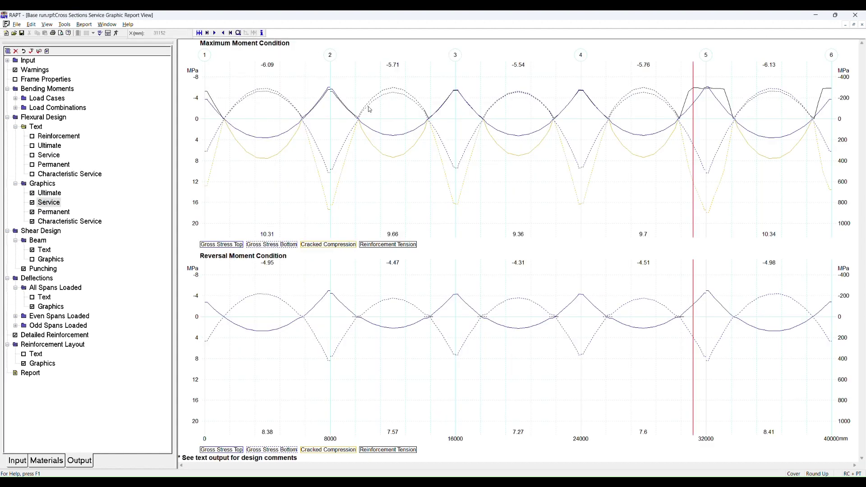
pyautogui.click(267, 117)
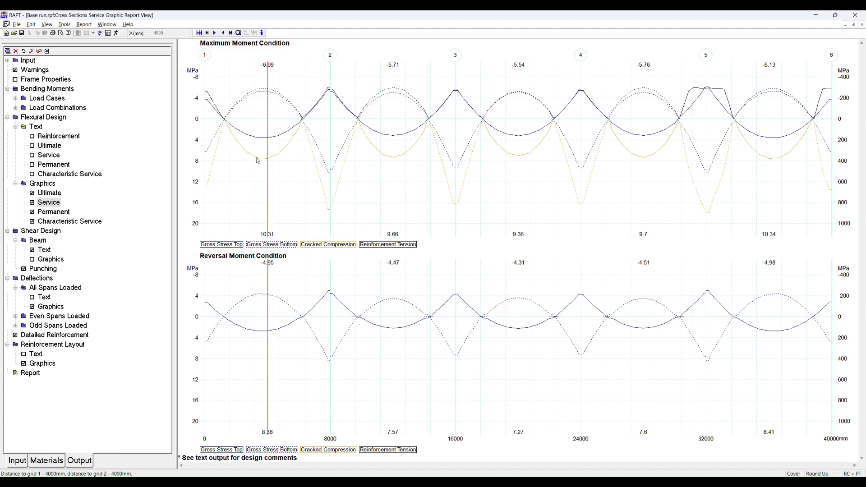
pyautogui.click(305, 247)
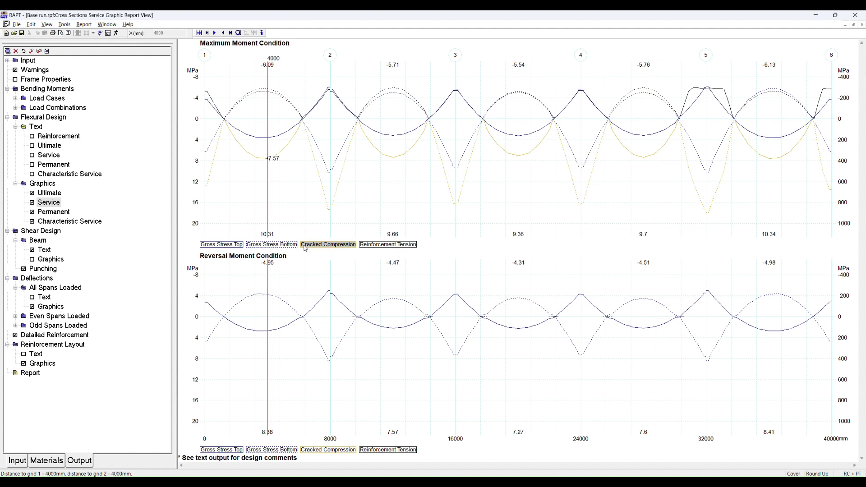
pyautogui.click(224, 246)
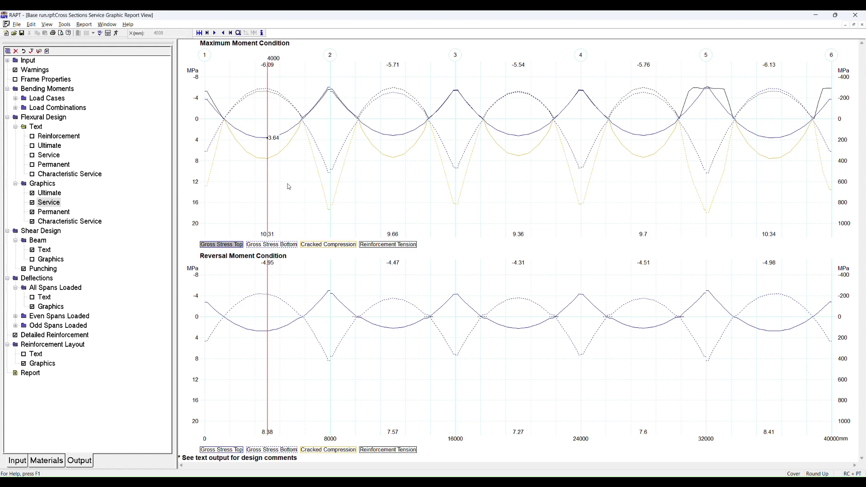
# Show the section stress information at midspan of span 1, then inspect sections in span 2, span 3 and near column 3.
pyautogui.click(262, 34)
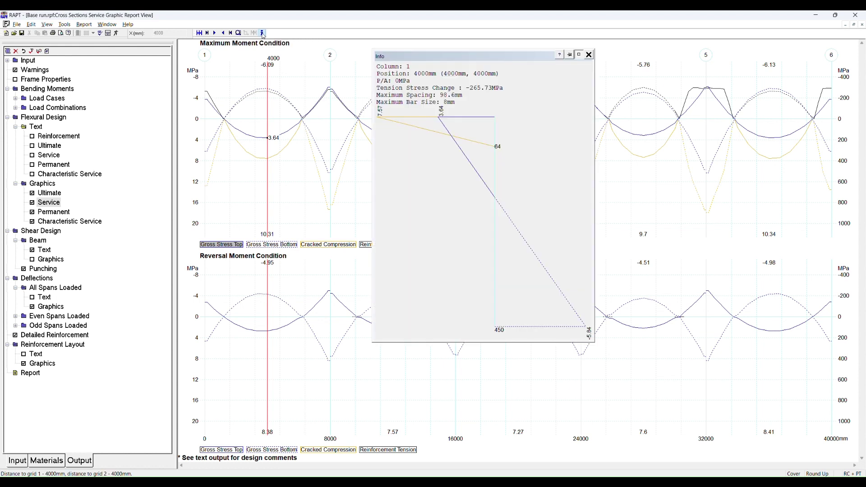
pyautogui.moveTo(457, 56); pyautogui.dragTo(441, 65)
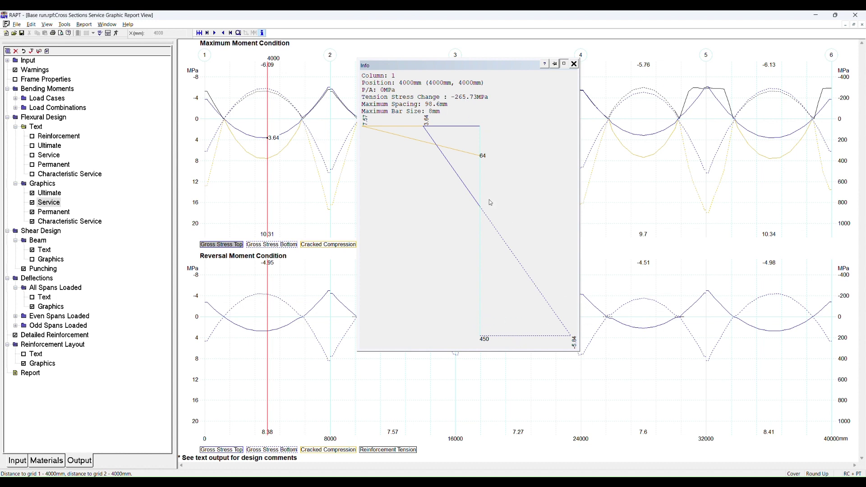
pyautogui.moveTo(439, 66); pyautogui.dragTo(394, 137)
pyautogui.click(382, 88)
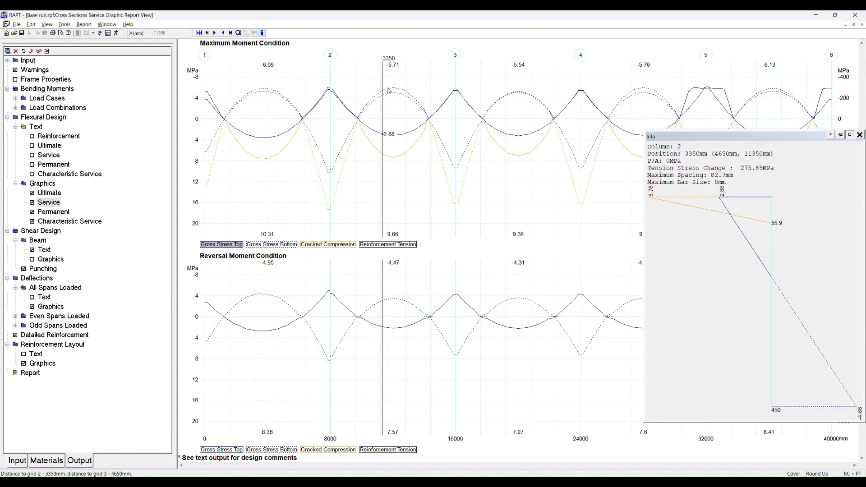
pyautogui.click(539, 105)
pyautogui.moveTo(543, 107); pyautogui.dragTo(497, 109)
pyautogui.click(450, 108)
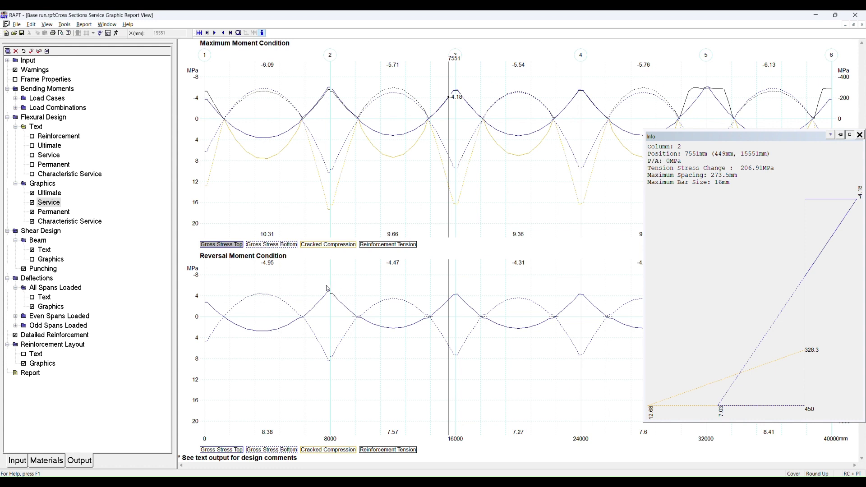
# View the Permanent and Characteristic Service stress graphics with the section information window open.
pyautogui.click(46, 213)
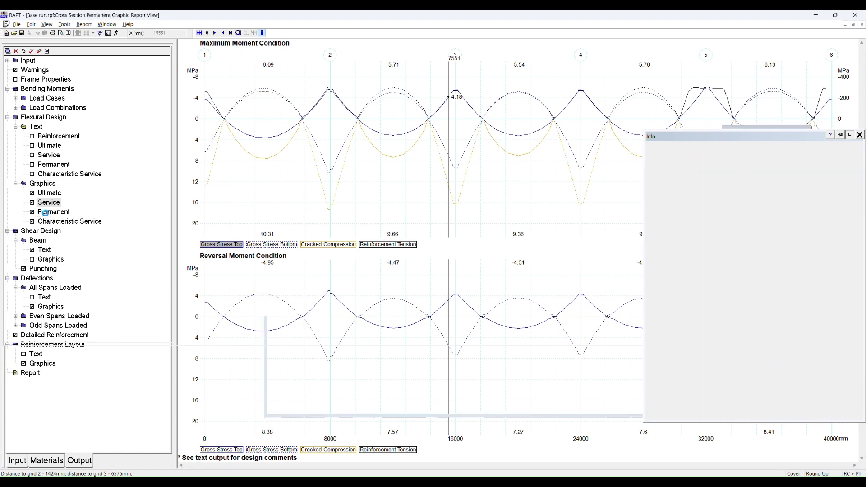
pyautogui.click(53, 218)
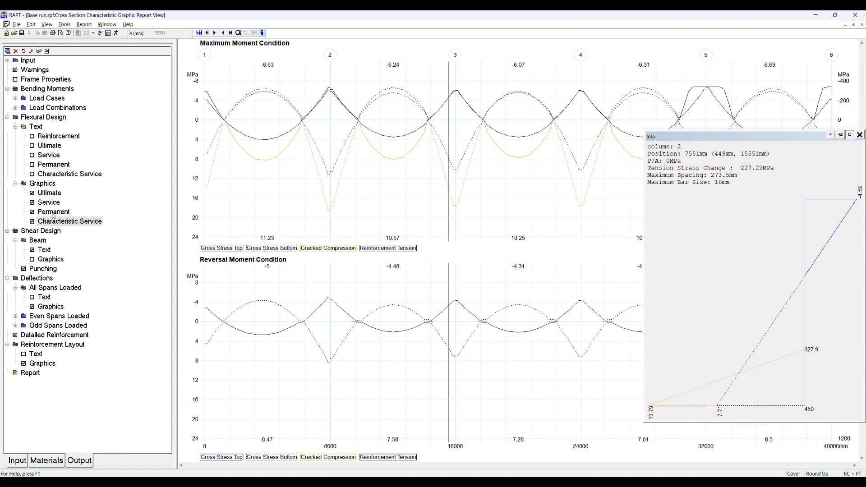
# Open the beam shear design text results and read the shear tables from span 1 to span 5.
pyautogui.click(44, 250)
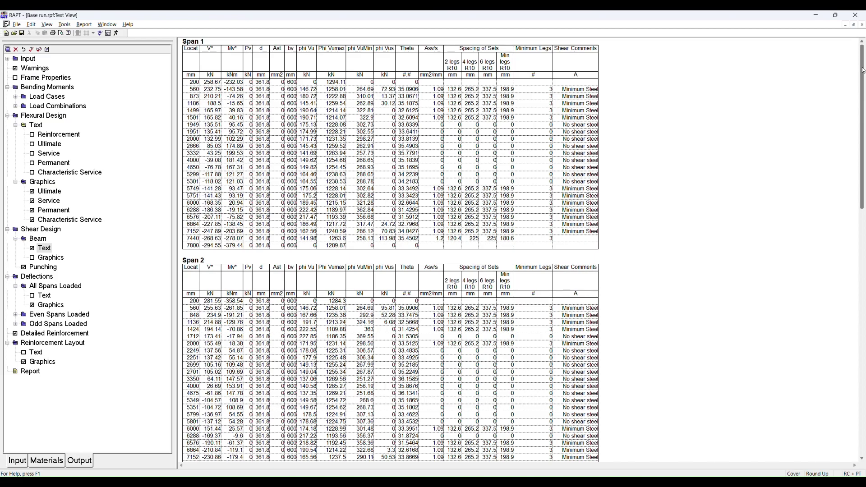
pyautogui.moveTo(862, 71); pyautogui.dragTo(834, 322)
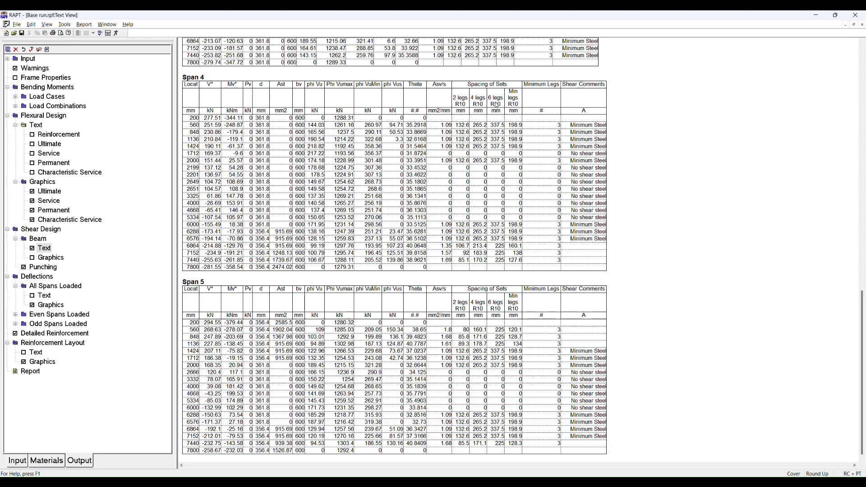
# Inspect Shear Options 1 to 3 in the general reinforcement input, then return to the span 2 table of the beam shear text results.
pyautogui.click(17, 461)
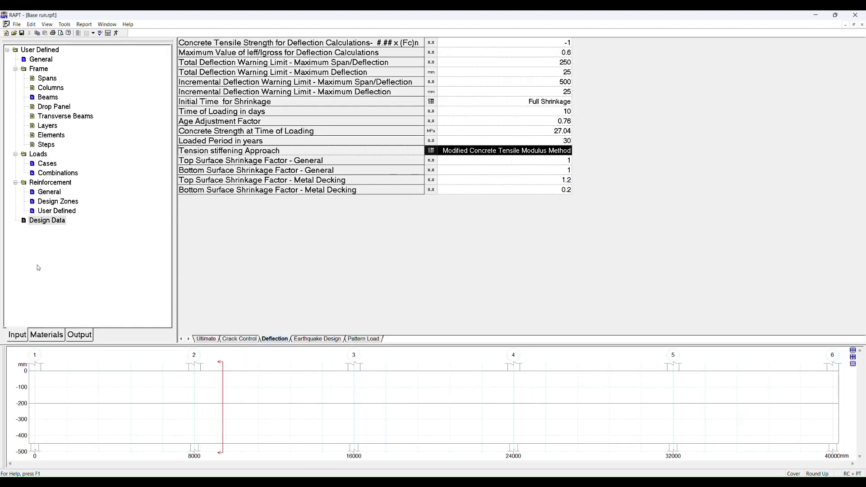
pyautogui.click(55, 211)
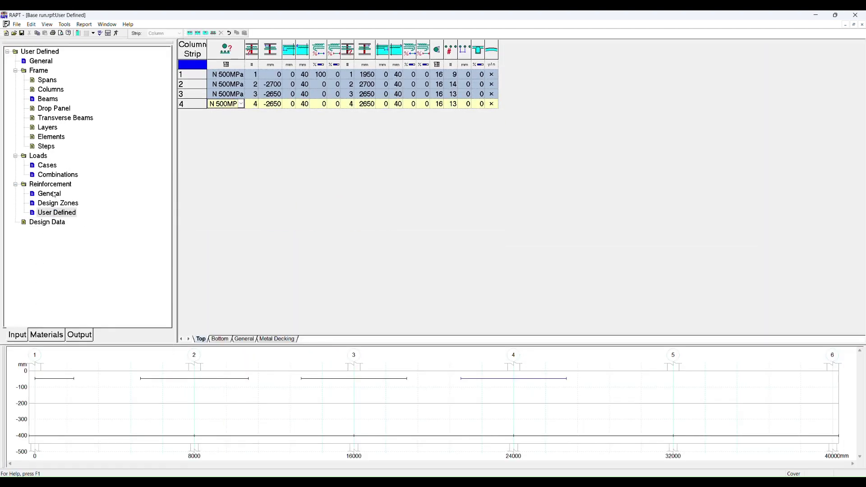
pyautogui.click(53, 194)
pyautogui.click(185, 93)
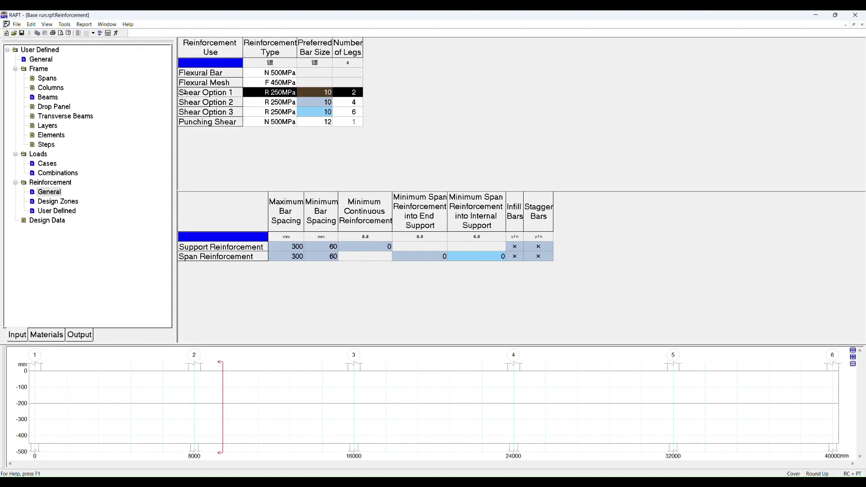
pyautogui.click(217, 103)
pyautogui.click(222, 112)
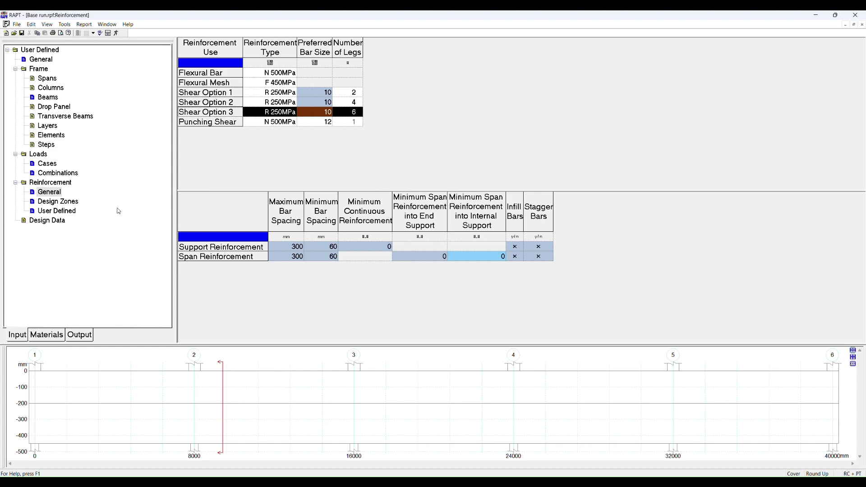
pyautogui.click(81, 336)
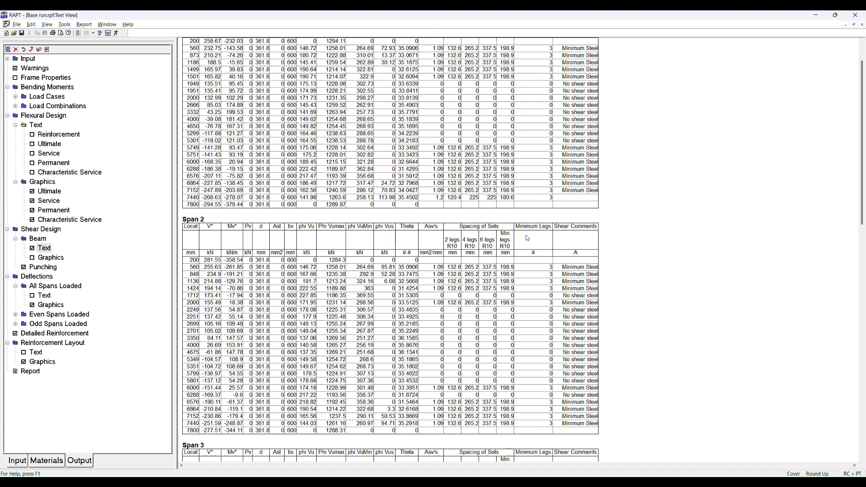
pyautogui.click(547, 272)
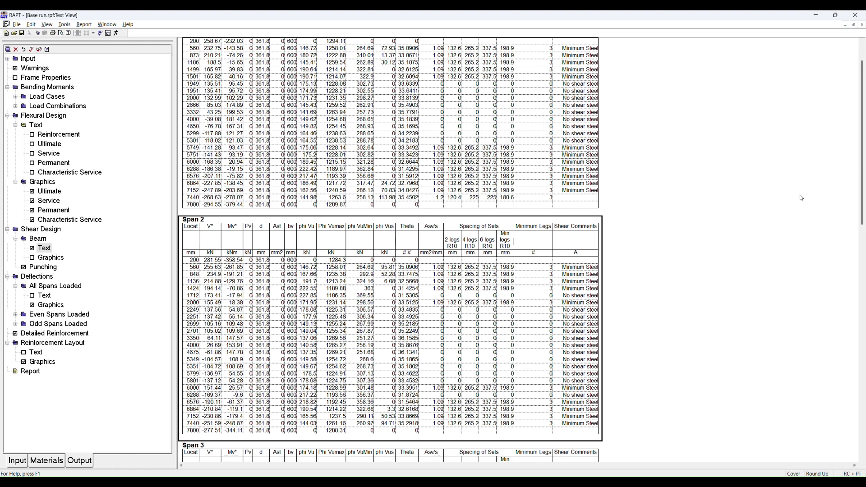
# Open the beam shear graphics, query the reinforcement requirement curves at 6576 mm in span 1, and close the information window.
pyautogui.click(49, 260)
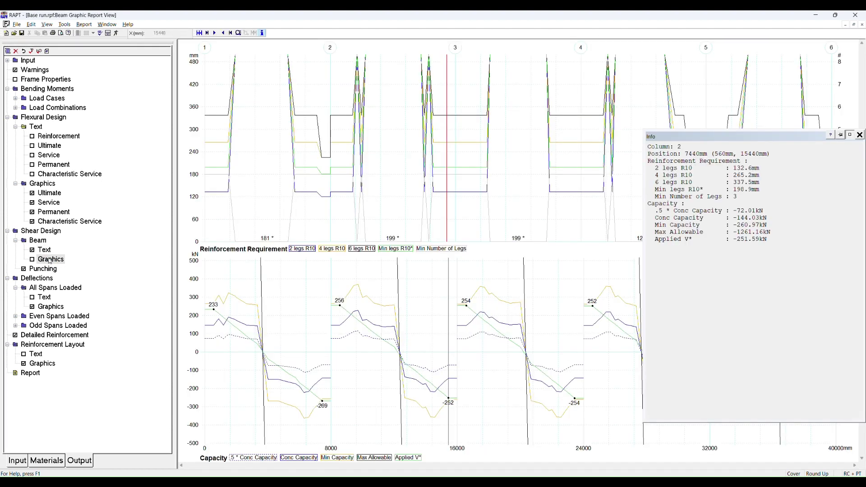
pyautogui.click(311, 133)
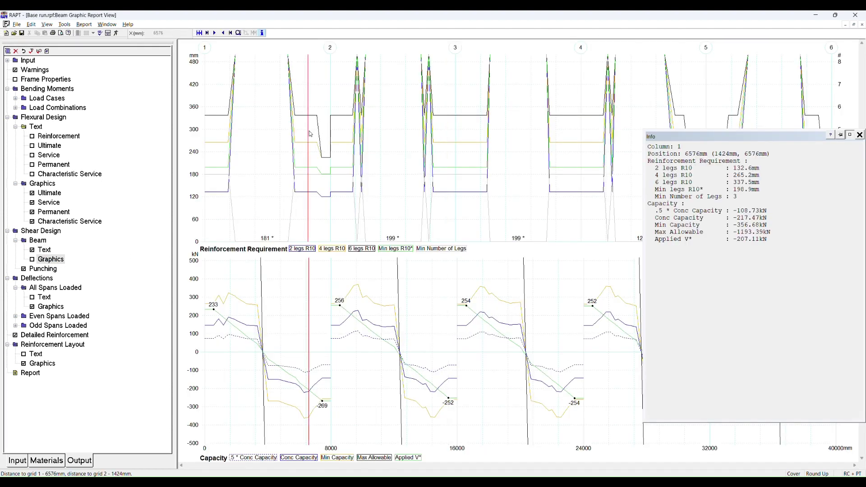
pyautogui.click(298, 250)
pyautogui.click(337, 251)
pyautogui.click(360, 251)
pyautogui.click(441, 249)
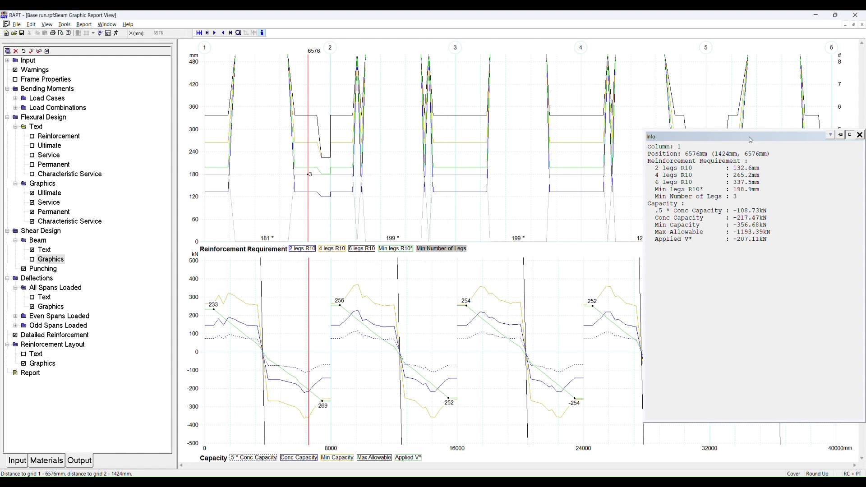
pyautogui.click(859, 135)
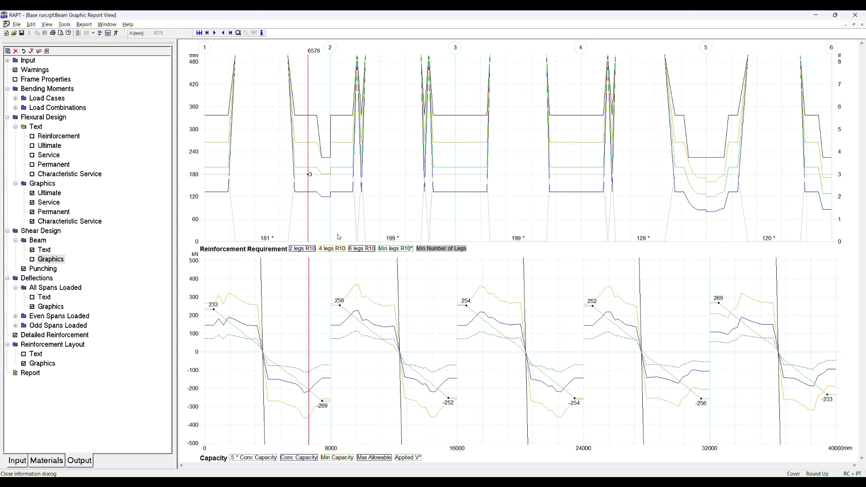
pyautogui.click(393, 249)
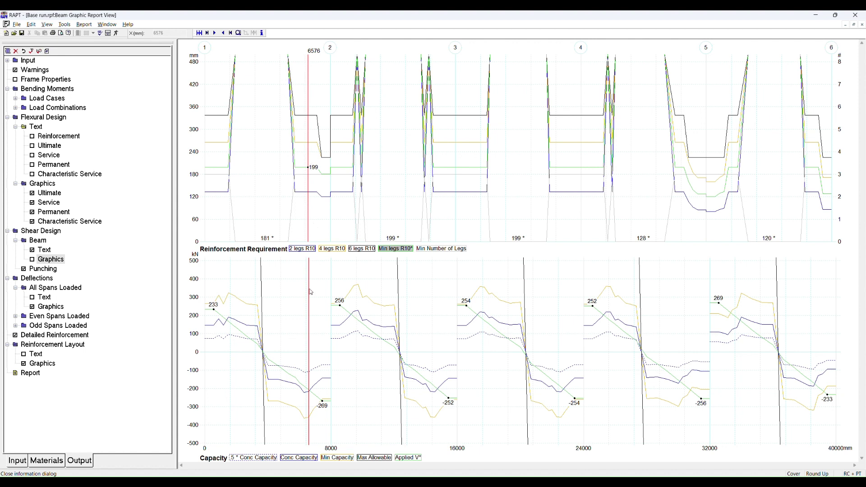
# Query the Conc Capacity, Min Capacity, .5 * Conc Capacity and Max Allowable shear curves at 4650 mm in span 1.
pyautogui.click(289, 374)
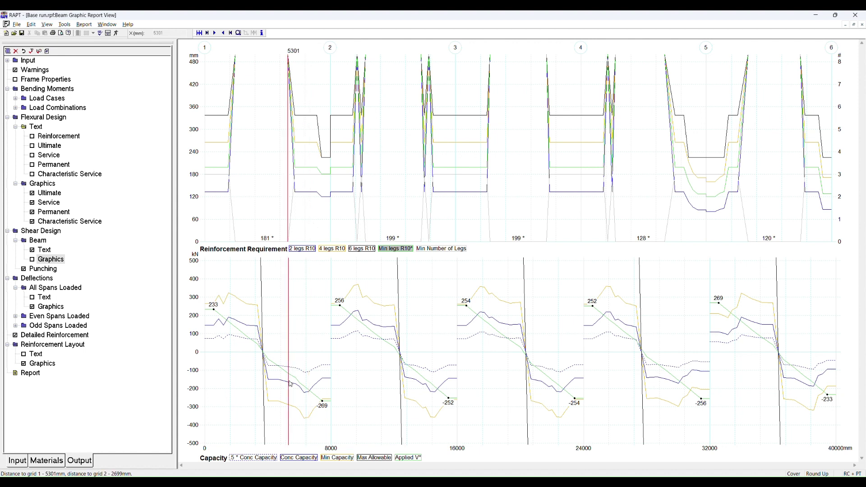
pyautogui.click(279, 405)
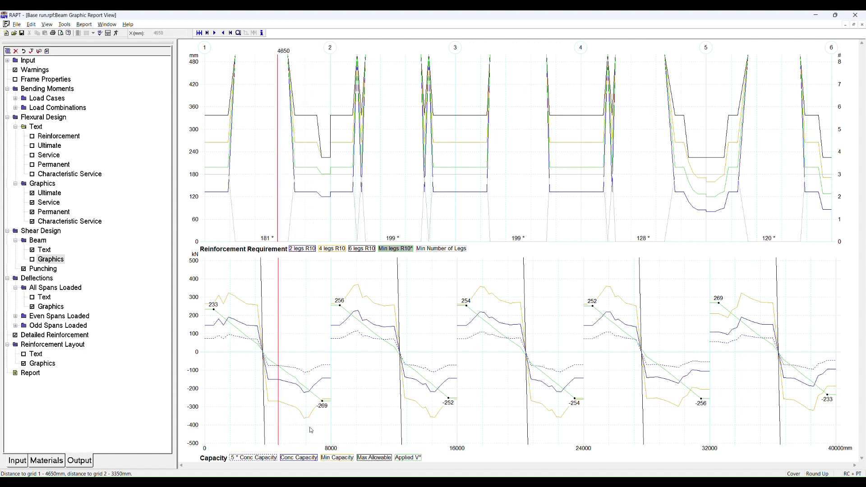
pyautogui.click(284, 458)
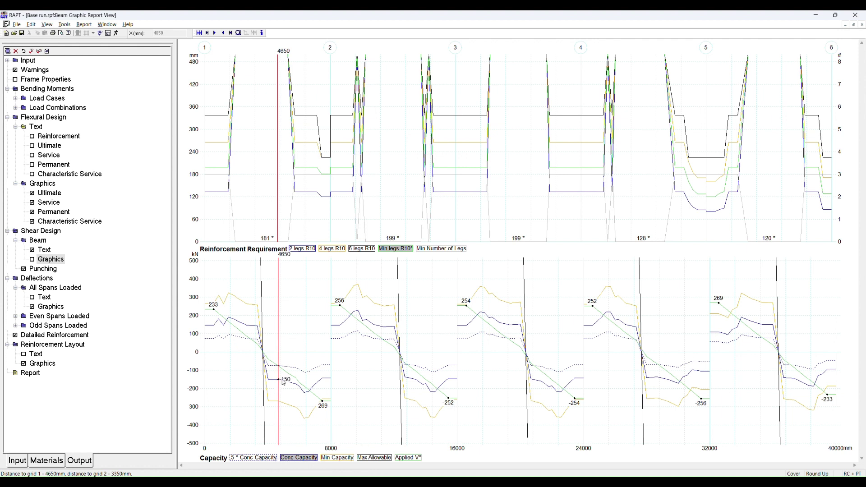
pyautogui.click(338, 457)
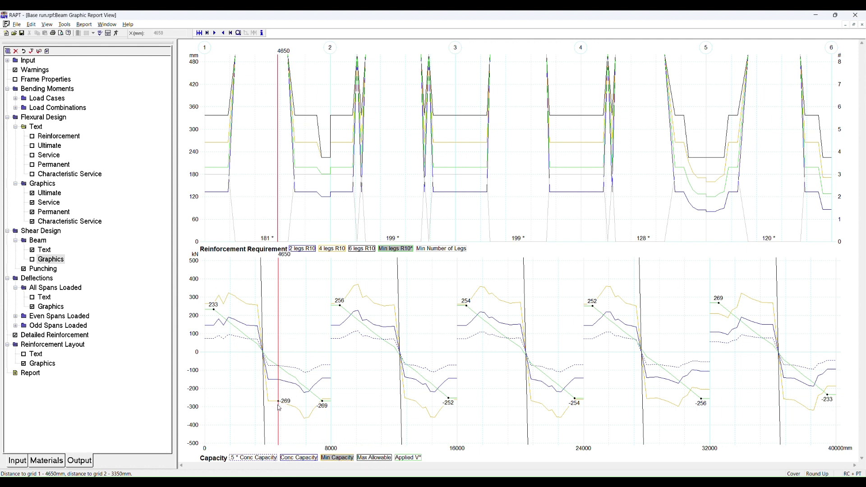
pyautogui.click(255, 458)
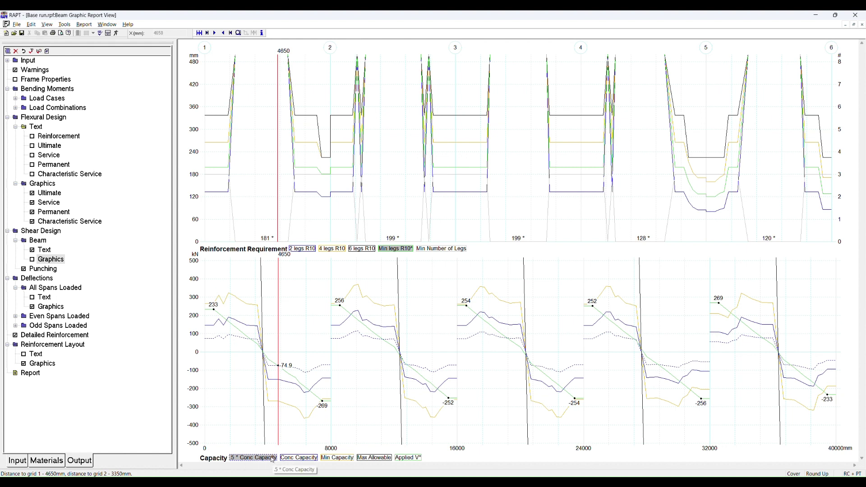
pyautogui.click(373, 458)
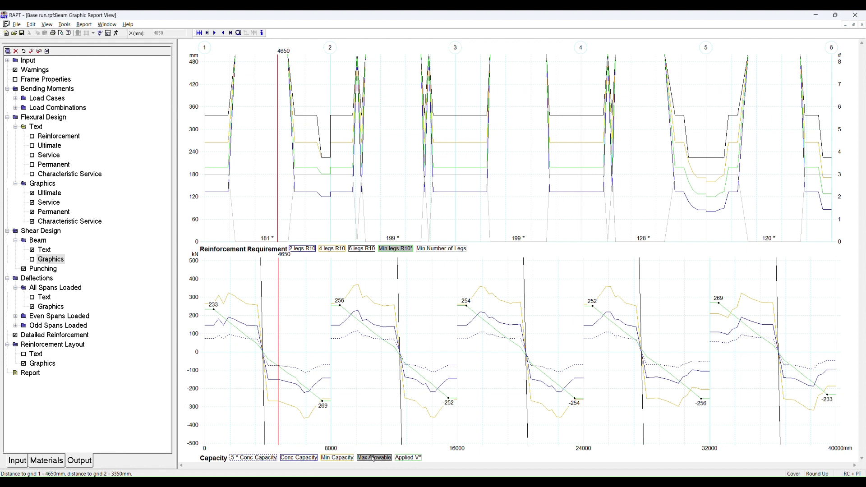
# Trace the Applied V* curve at several sections of span 1, from near column 2 back to midspan at 4000 mm.
pyautogui.click(406, 458)
pyautogui.click(296, 379)
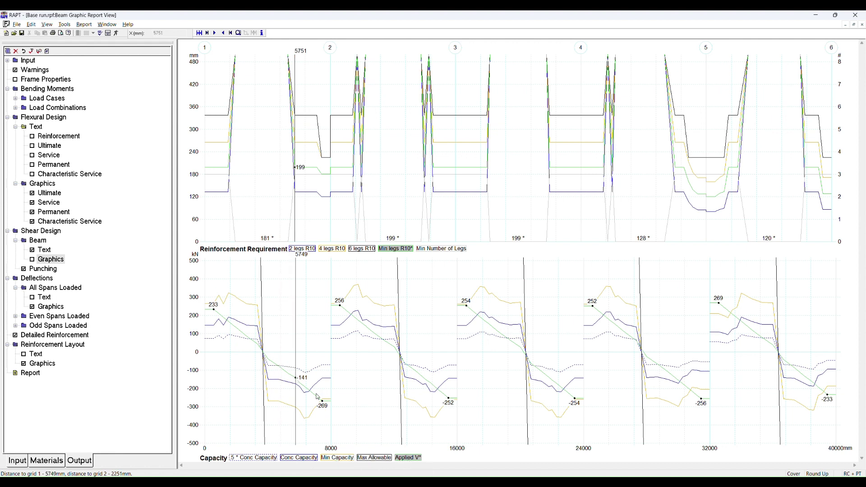
pyautogui.click(317, 395)
pyautogui.click(295, 384)
pyautogui.click(278, 377)
pyautogui.click(269, 363)
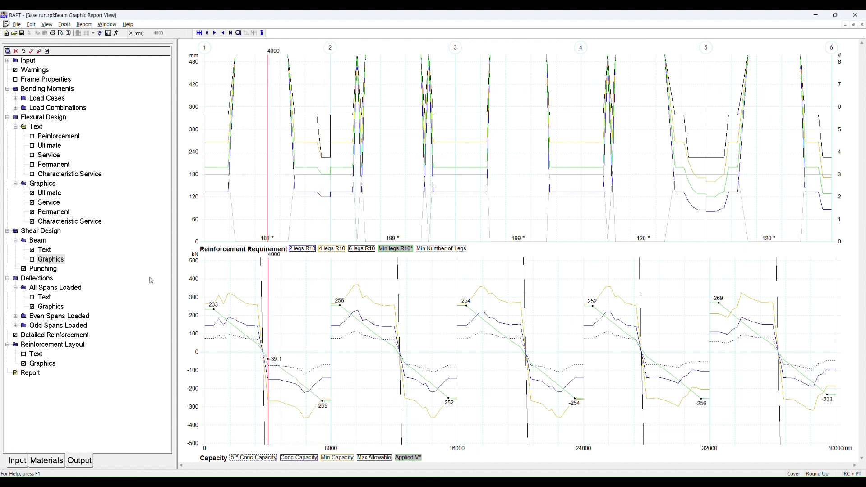
# Open the punching shear results and read the definitions of the table's terms in the Help topic, closing Help when done.
pyautogui.click(41, 269)
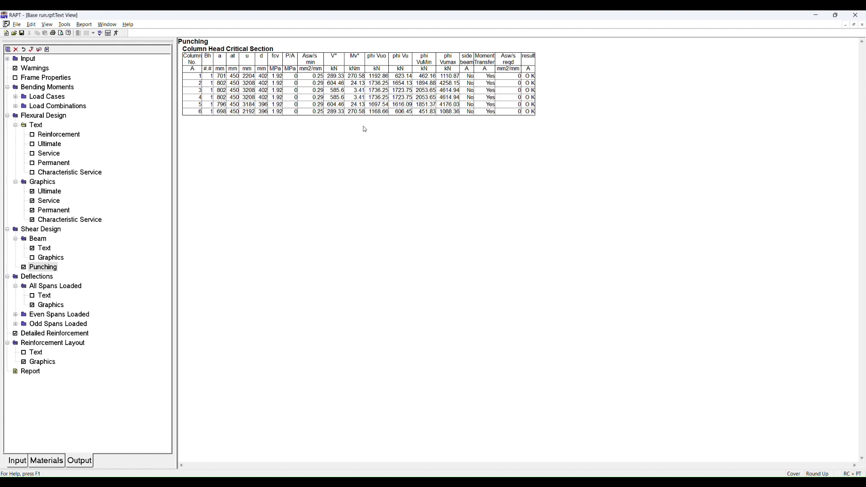
pyautogui.click(342, 97)
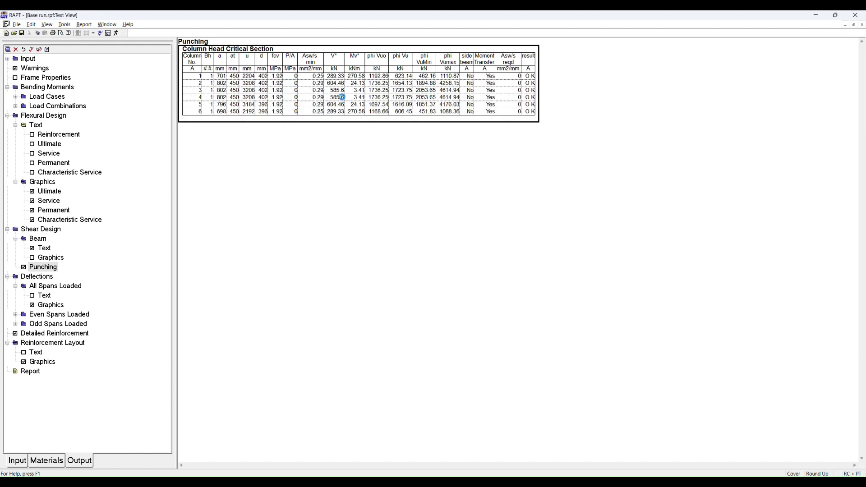
pyautogui.press('F1')
pyautogui.moveTo(539, 159); pyautogui.dragTo(225, 72)
pyautogui.scroll(-5, 263, 337)
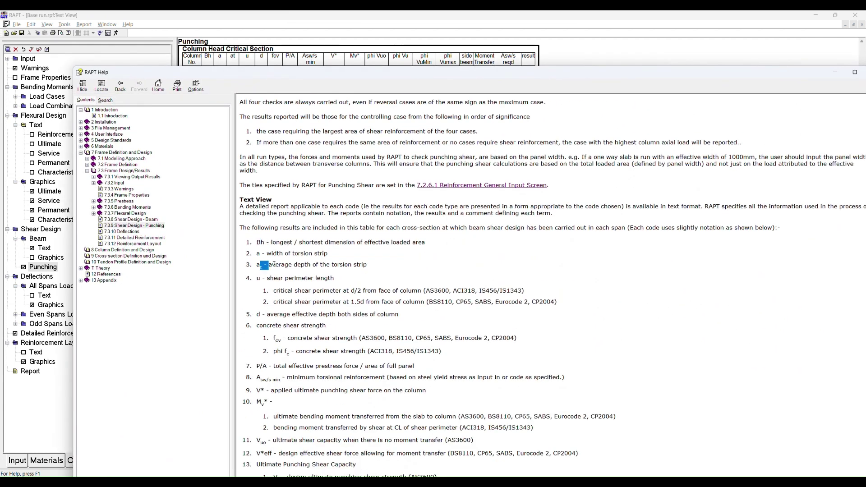
pyautogui.moveTo(773, 73); pyautogui.dragTo(643, 106)
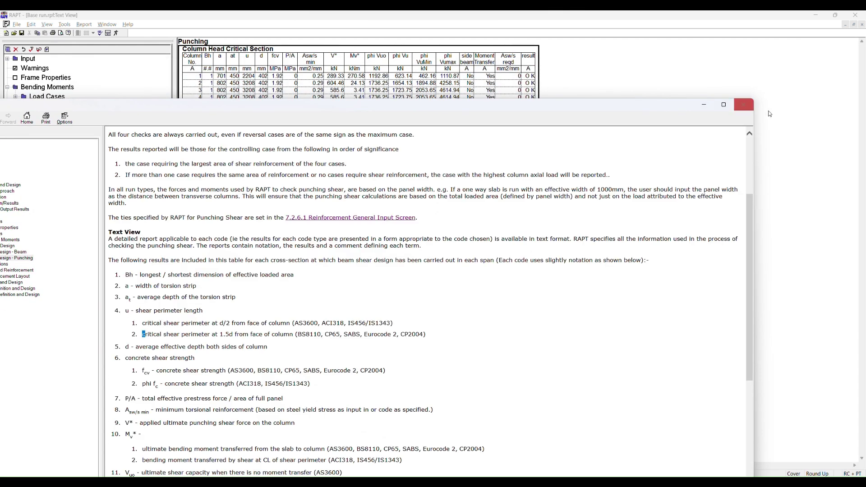
pyautogui.click(746, 105)
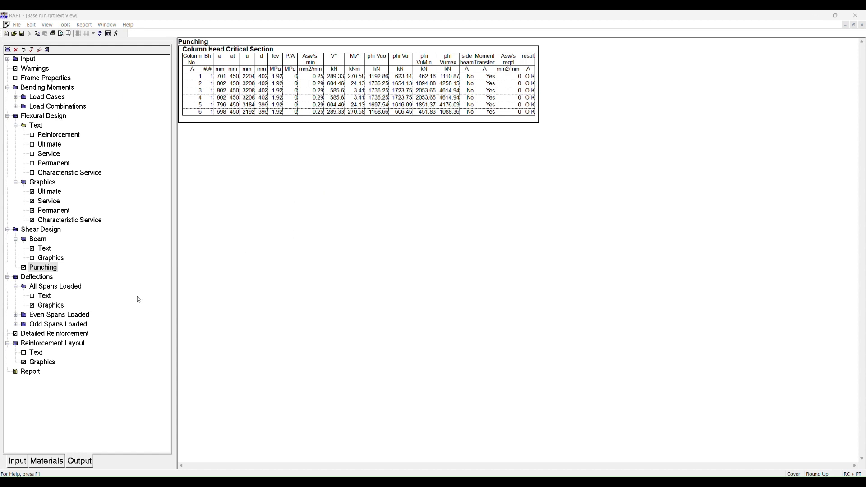
# Review the All Spans Loaded deflection text results and the deflection graphics.
pyautogui.click(45, 296)
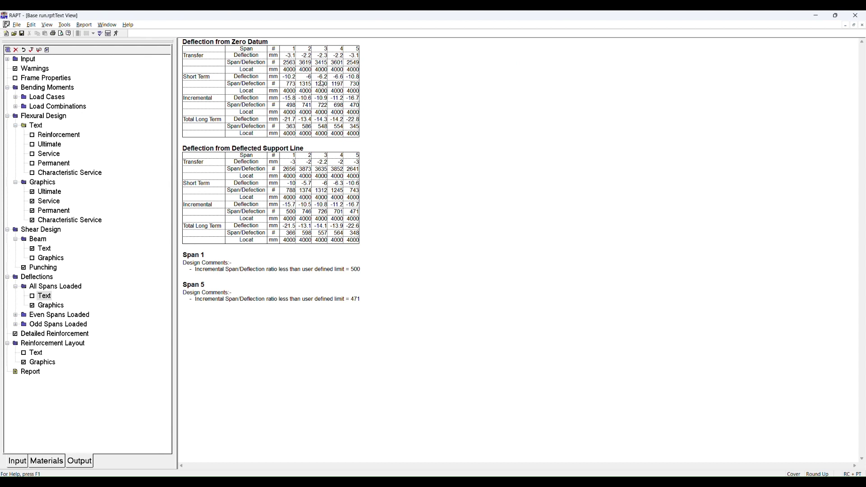
pyautogui.click(51, 306)
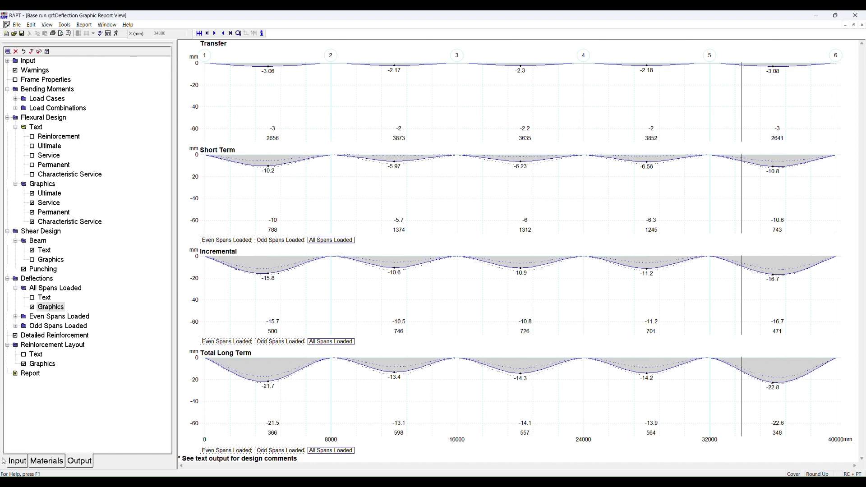
# Inspect the Short Term and Permanent load combinations for deflection, cross-checking them with the deflection graphics.
pyautogui.click(16, 461)
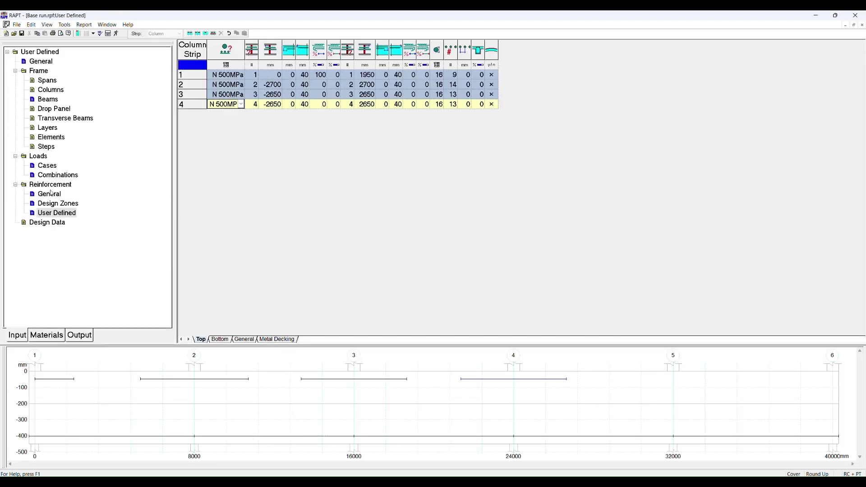
pyautogui.click(52, 176)
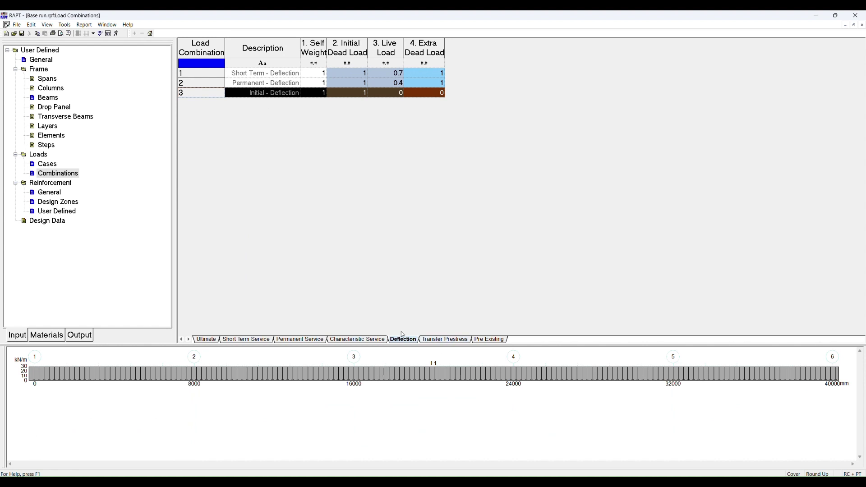
pyautogui.click(214, 70)
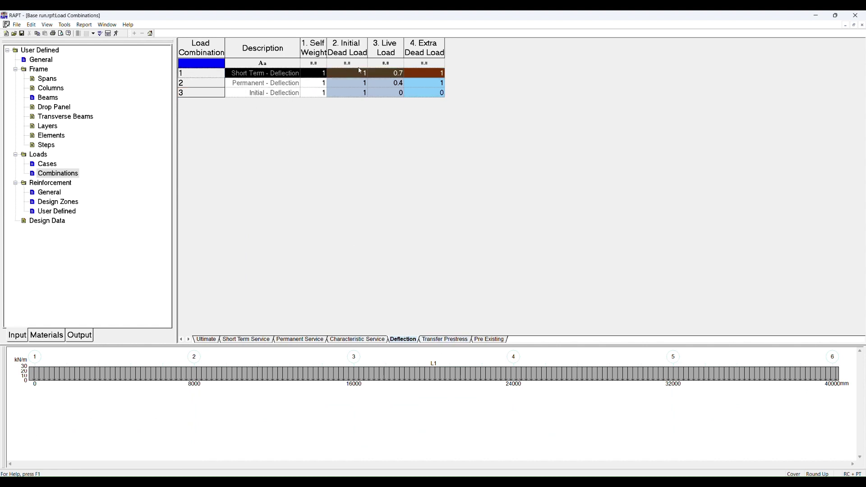
pyautogui.click(77, 336)
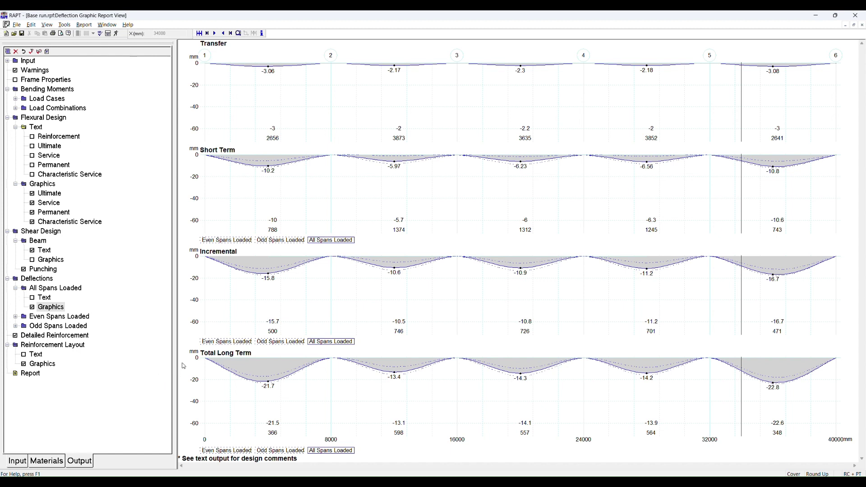
pyautogui.click(17, 460)
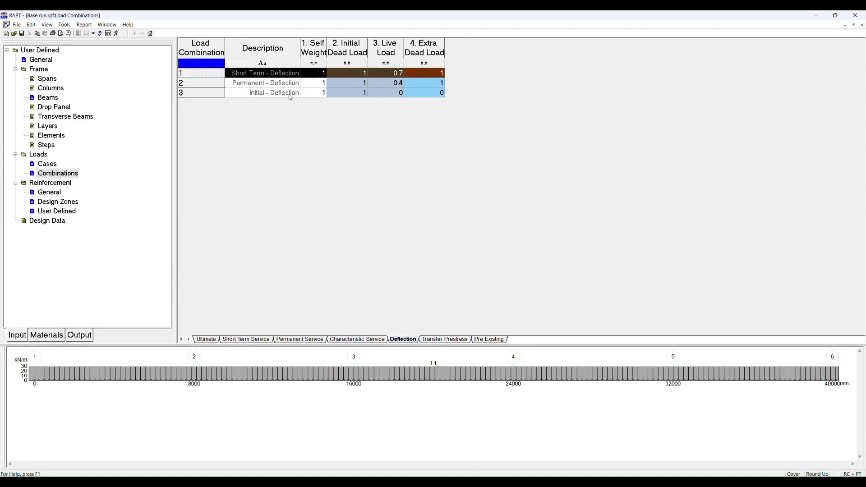
pyautogui.click(213, 82)
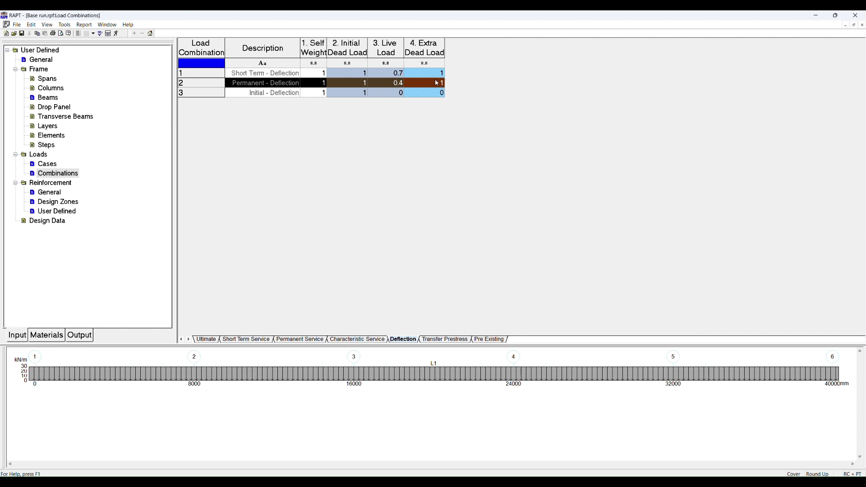
pyautogui.click(212, 71)
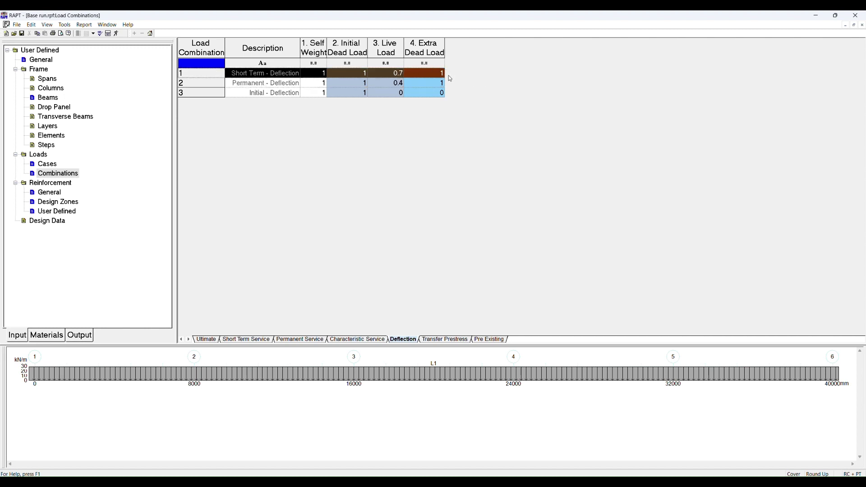
# Inspect the Initial load combination for deflection, cross-checking the deflection combinations with the deflection graphics.
pyautogui.click(81, 336)
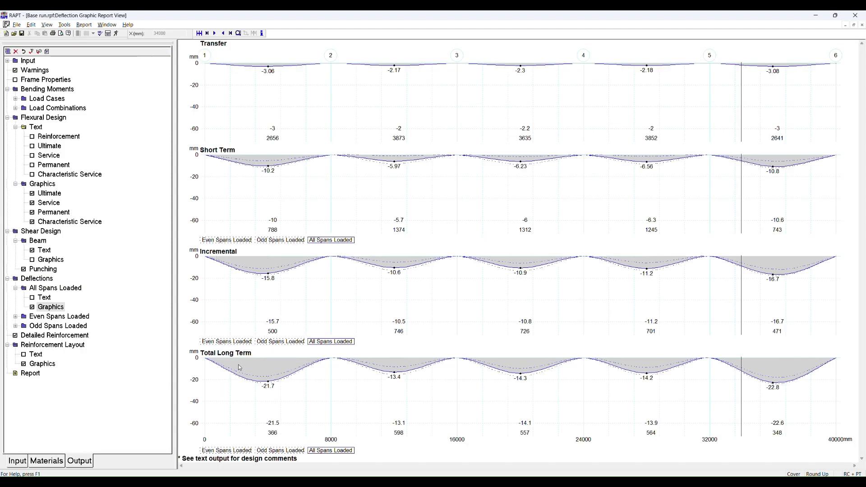
pyautogui.click(18, 460)
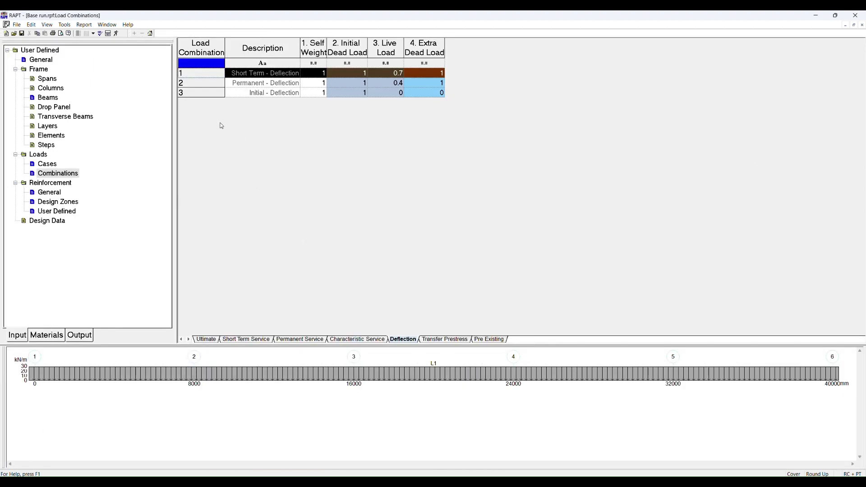
pyautogui.click(211, 92)
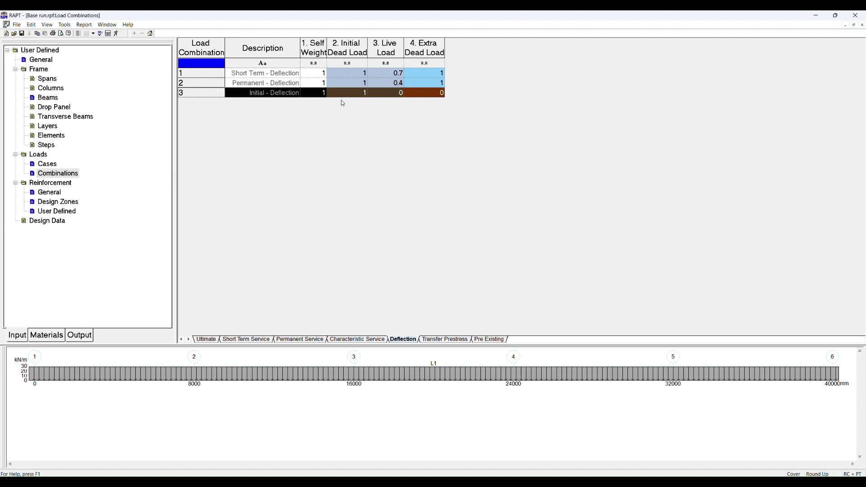
pyautogui.click(84, 338)
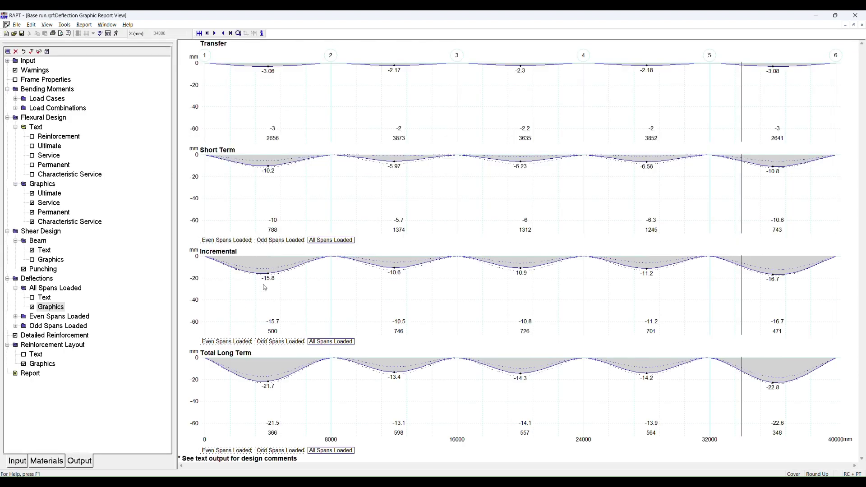
# Compare span 1's Incremental deflection at 4000 mm for odd and all spans loaded, and check the curve at 4650 mm and near column 2.
pyautogui.click(257, 374)
pyautogui.click(265, 271)
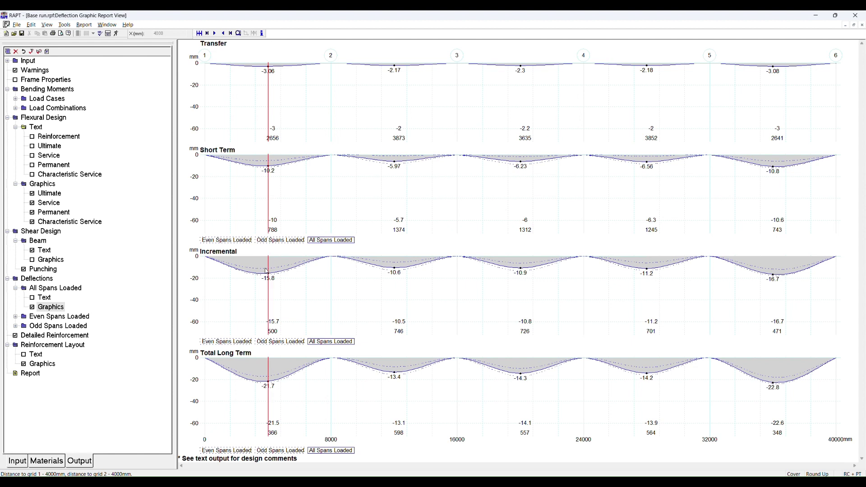
pyautogui.click(228, 341)
pyautogui.click(284, 342)
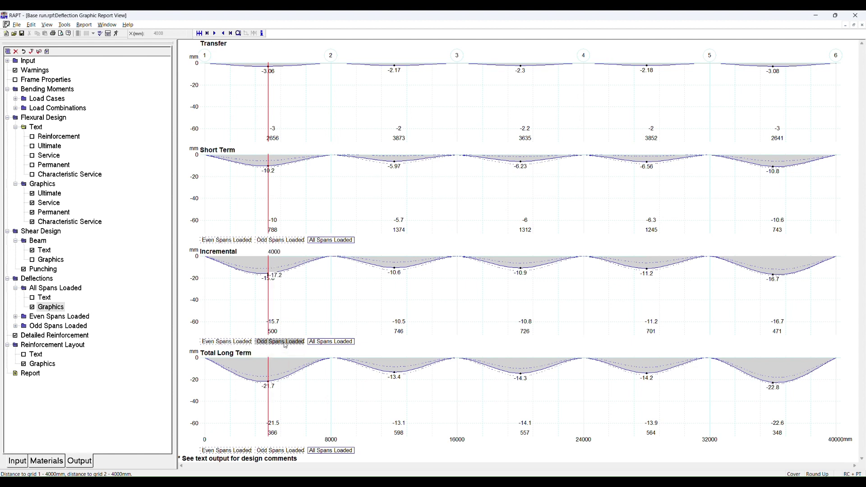
pyautogui.click(325, 342)
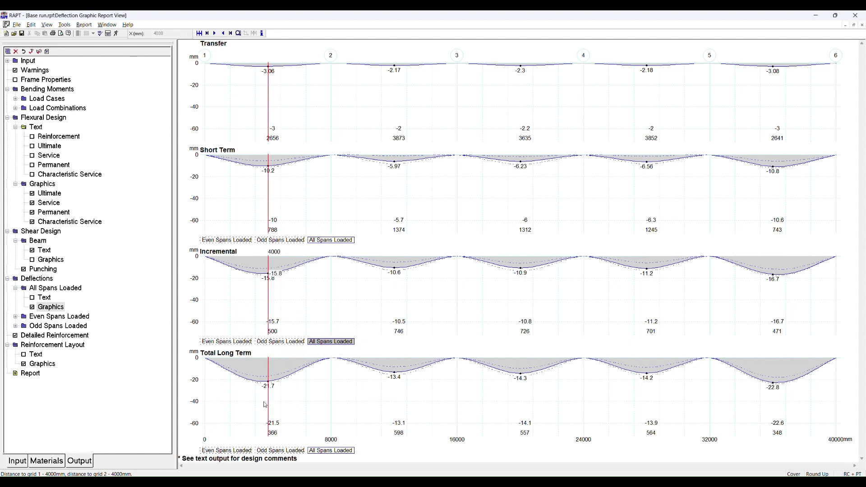
pyautogui.click(279, 399)
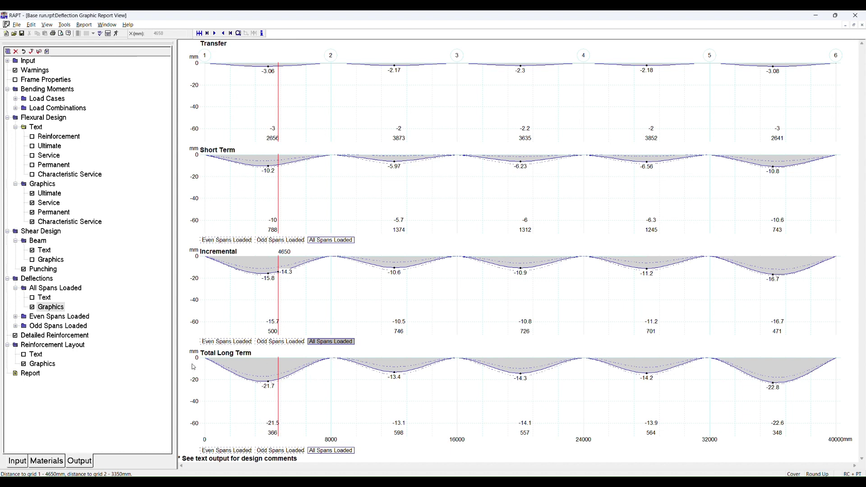
pyautogui.click(333, 368)
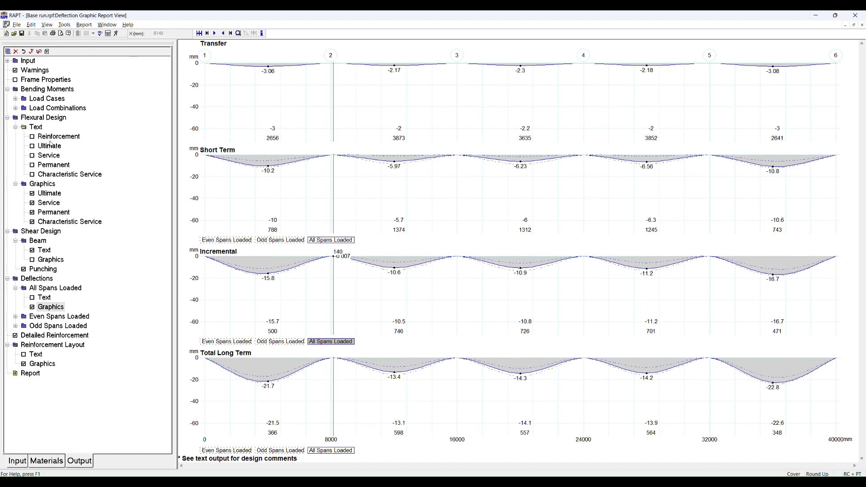
# Review the ultimate flexural text and graphics, tracing the reinforcement curve around column 5, and compare it with the reinforcement layout graphics.
pyautogui.click(50, 146)
pyautogui.click(44, 193)
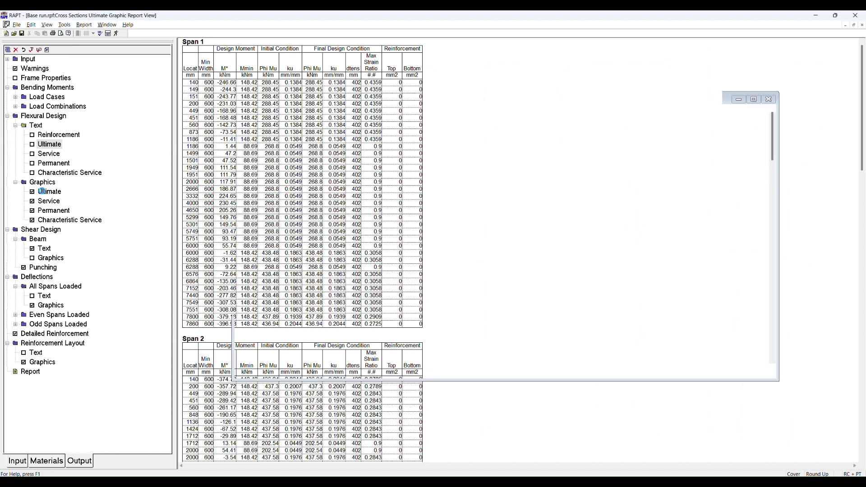
pyautogui.click(704, 89)
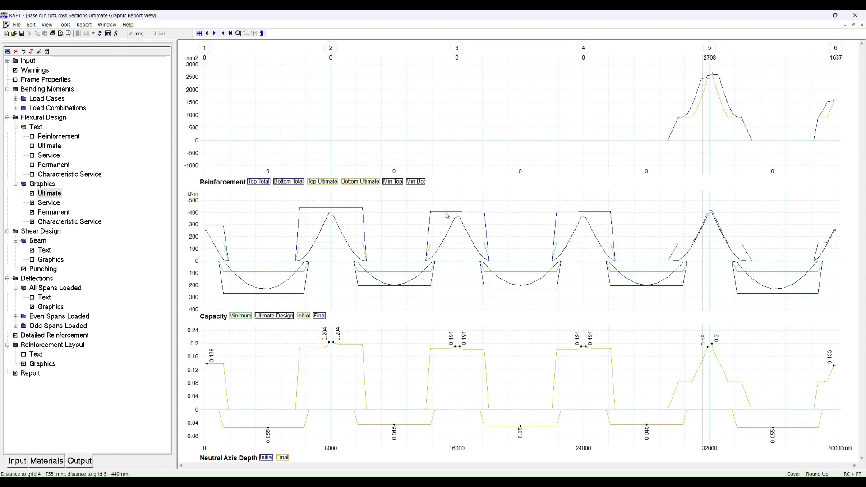
pyautogui.click(262, 182)
pyautogui.moveTo(699, 92); pyautogui.dragTo(727, 90)
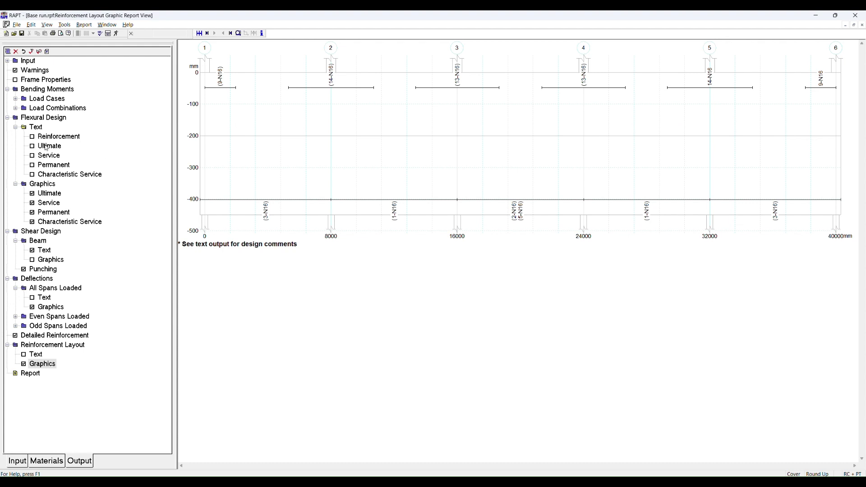
pyautogui.click(49, 194)
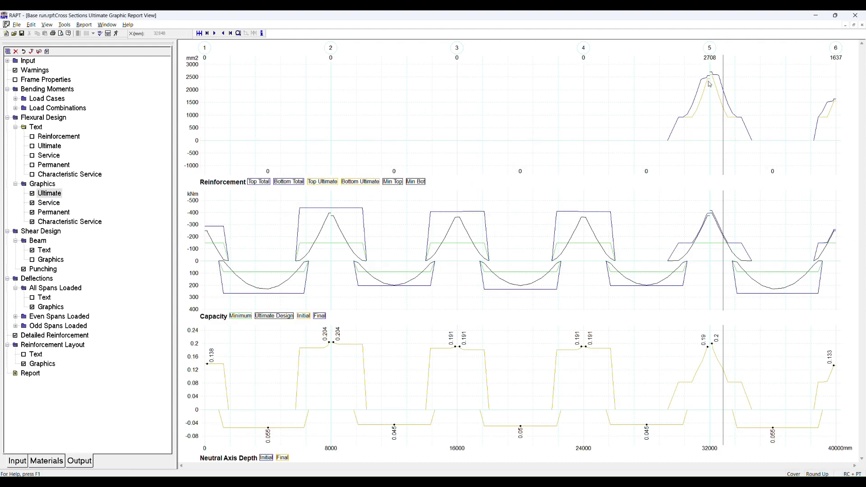
pyautogui.click(44, 365)
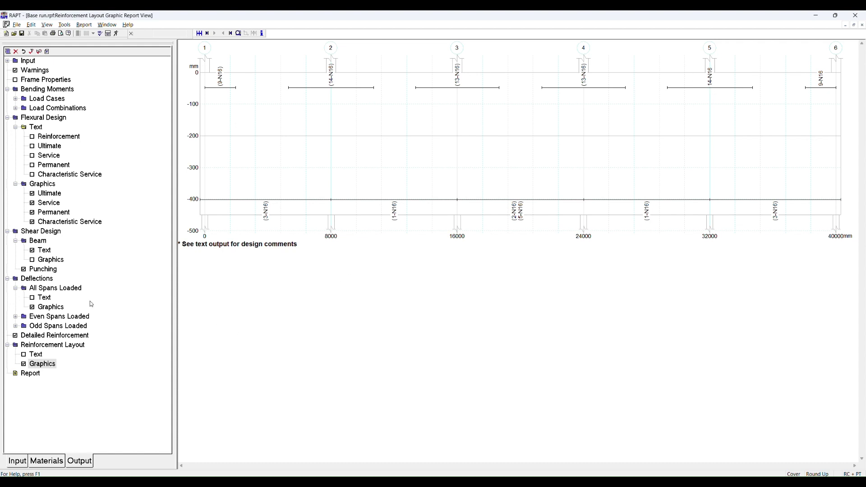
# Insert the last design's reinforcement pattern into the User Defined reinforcement input and select the top bar row at column 6.
pyautogui.click(18, 460)
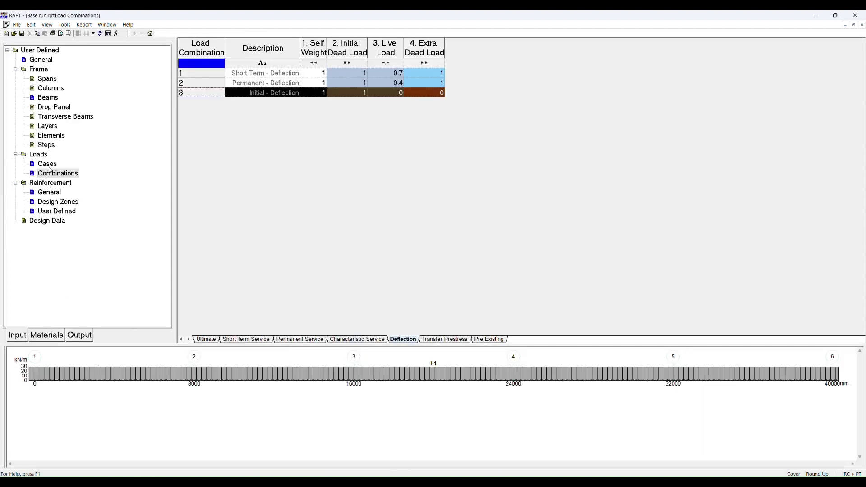
pyautogui.click(51, 211)
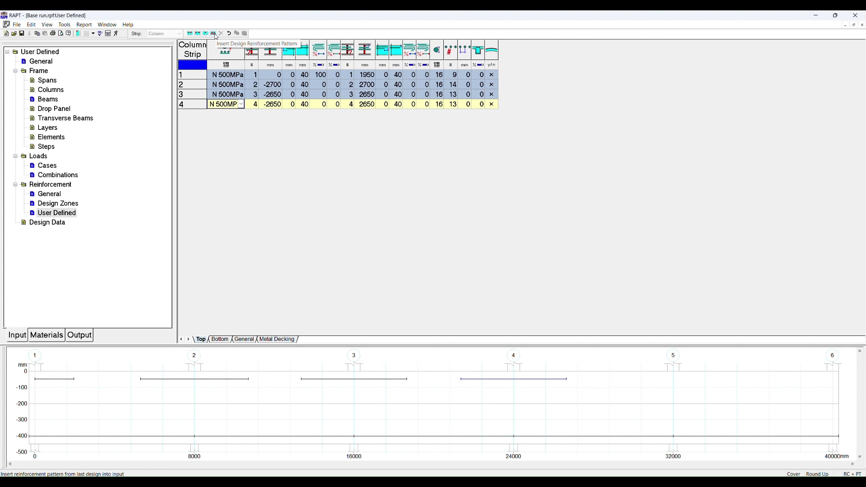
pyautogui.click(215, 36)
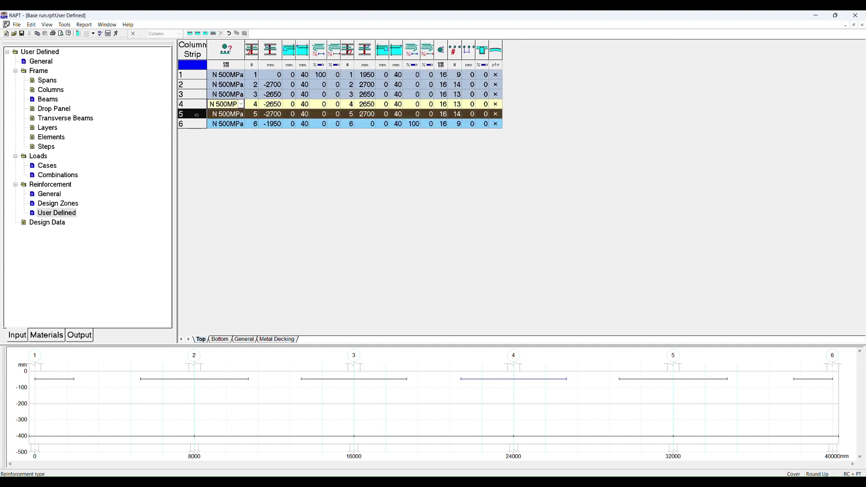
pyautogui.click(194, 124)
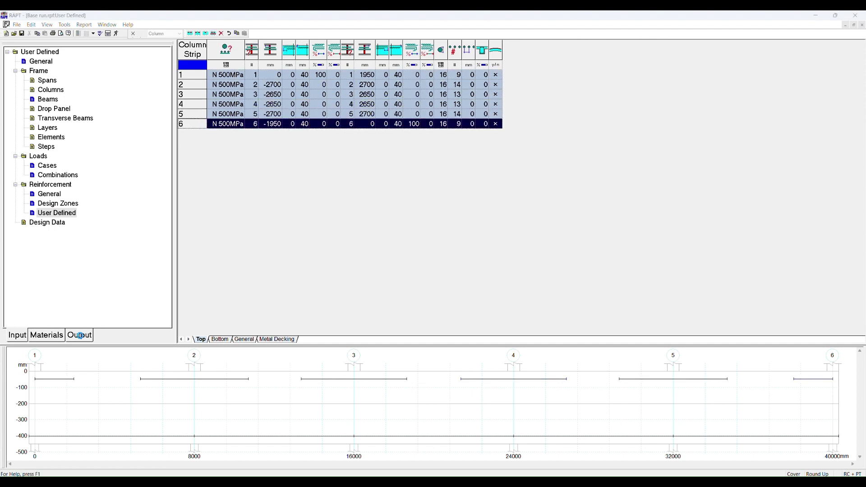
# Recalculate the beam with the inserted reinforcement and review the All Spans Loaded deflection graphics.
pyautogui.click(80, 335)
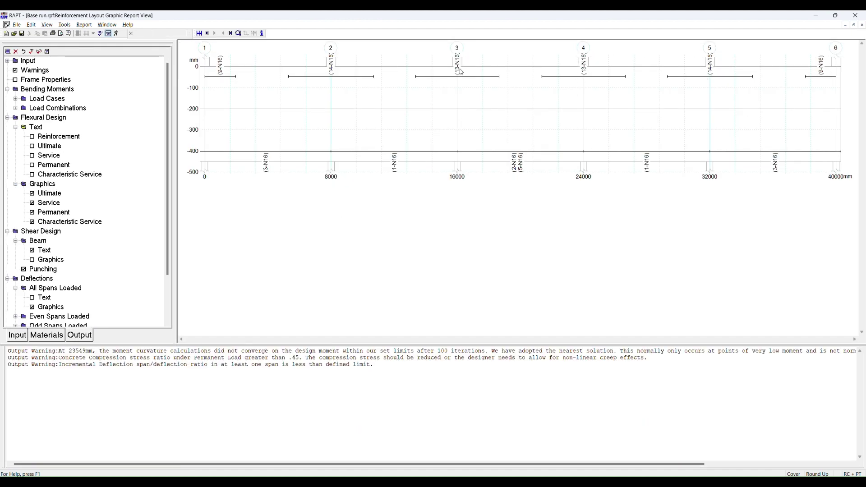
pyautogui.scroll(-2, 163, 304)
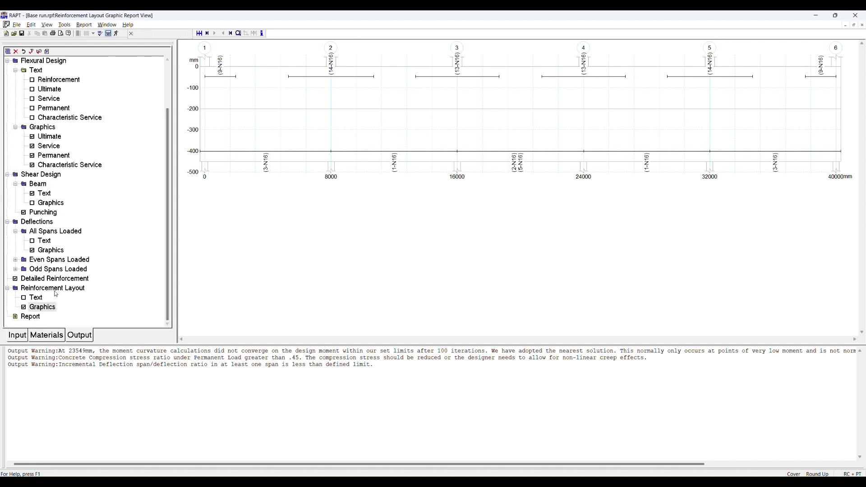
pyautogui.click(51, 250)
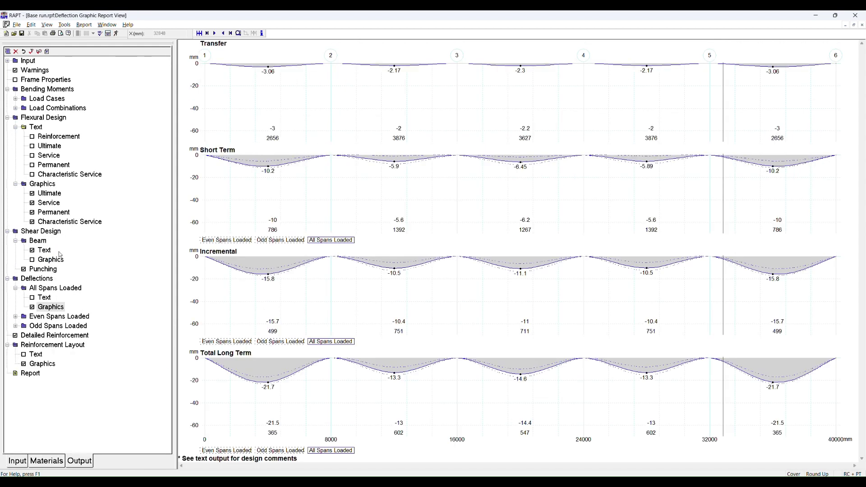